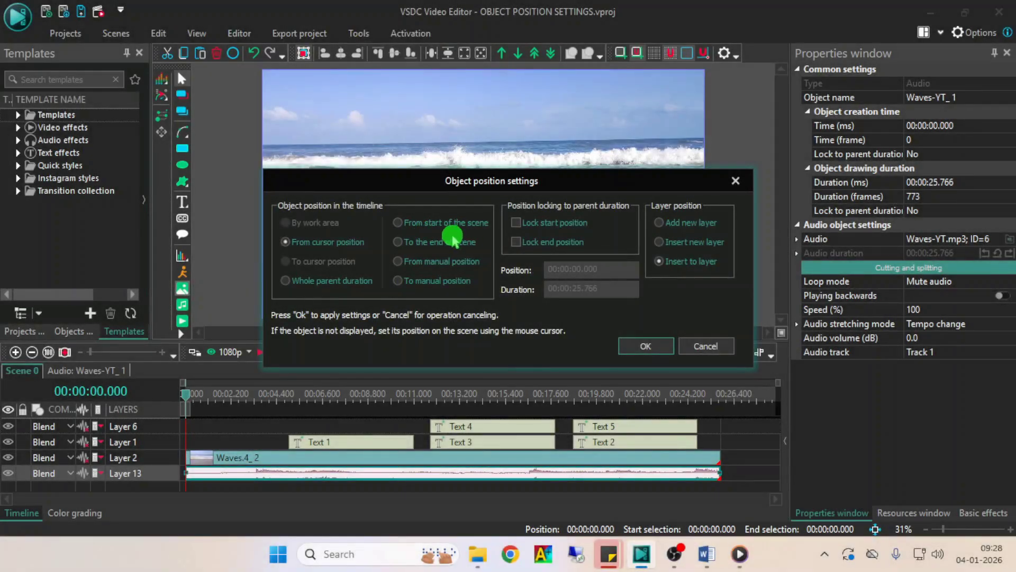
Step: Insert the Beach image on a new layer, positioned from the start of the scene
key(Return)
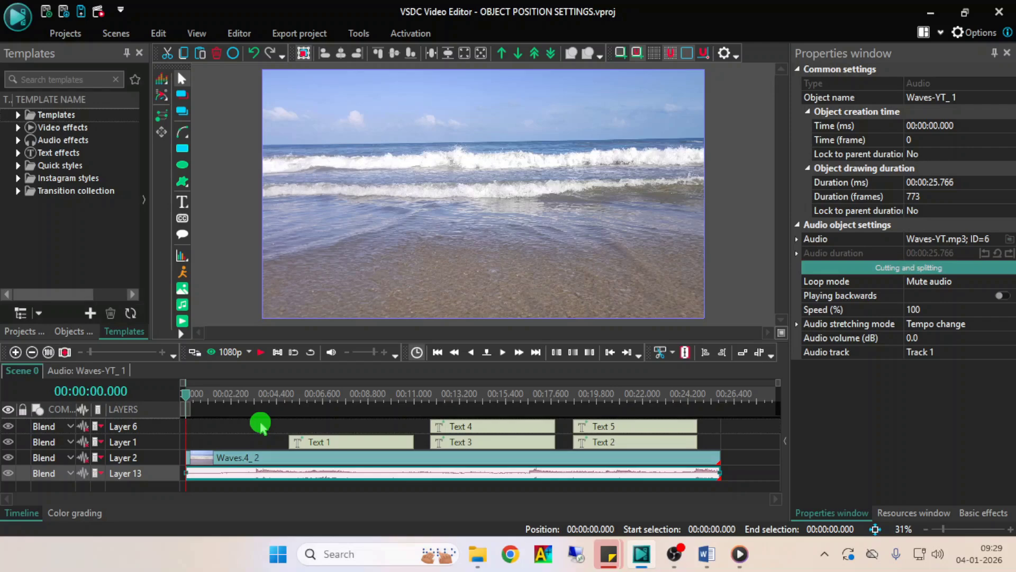
click(181, 402)
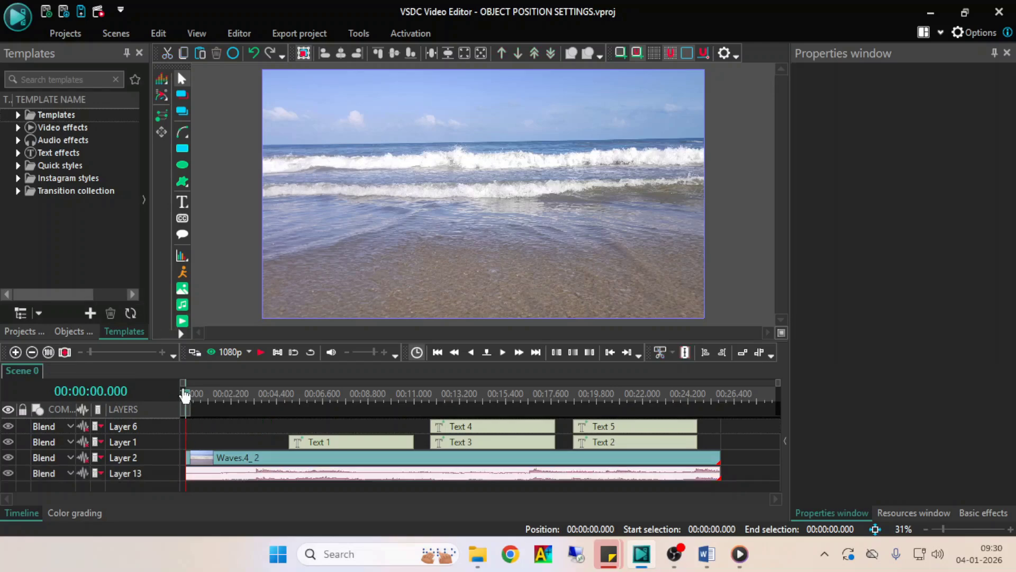
click(182, 288)
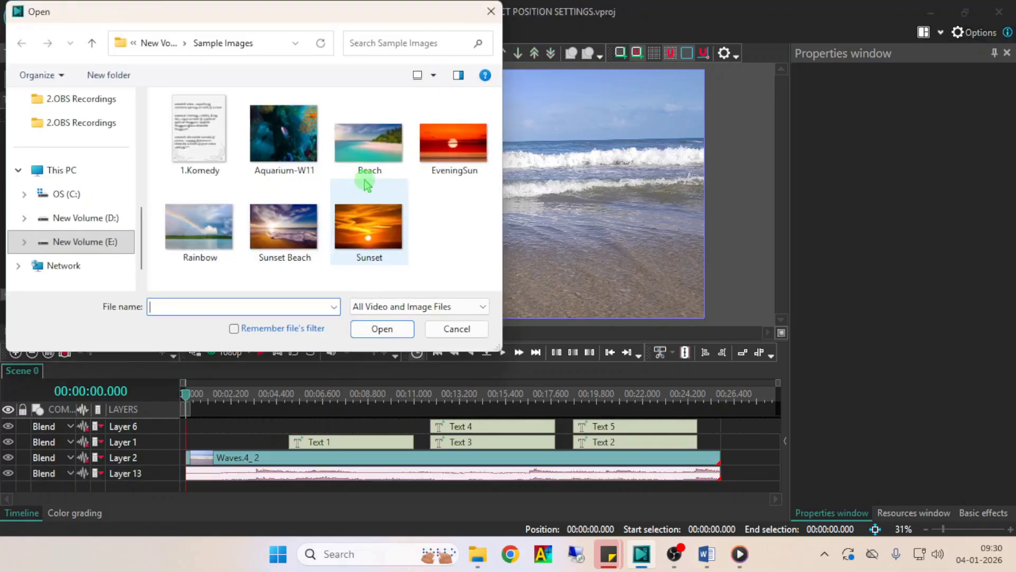
click(365, 170)
click(382, 329)
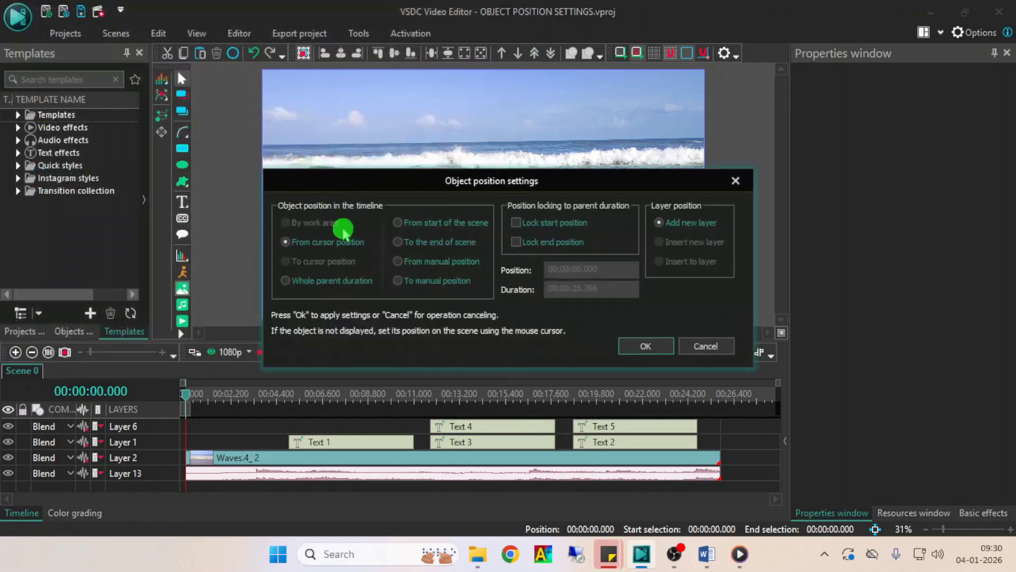
click(405, 224)
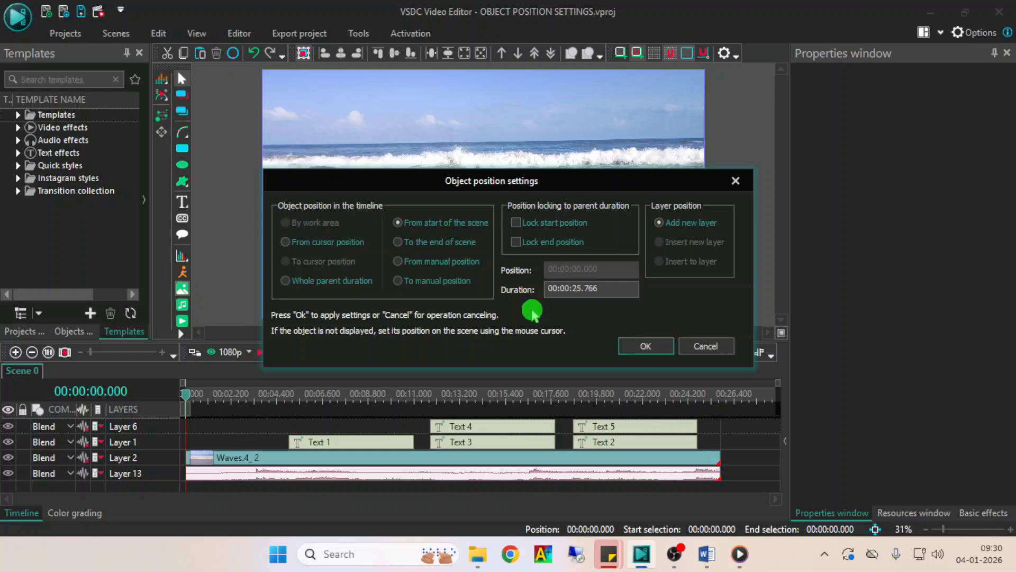
click(645, 345)
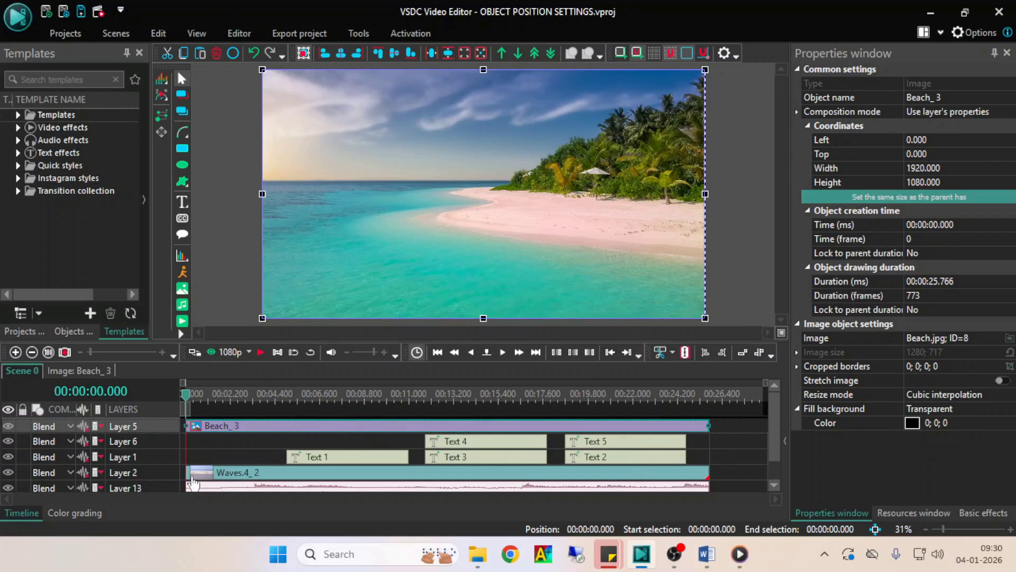
Step: Compare the Beach image's extent with the Waves video on the timeline and delete the Beach image
click(222, 478)
click(719, 474)
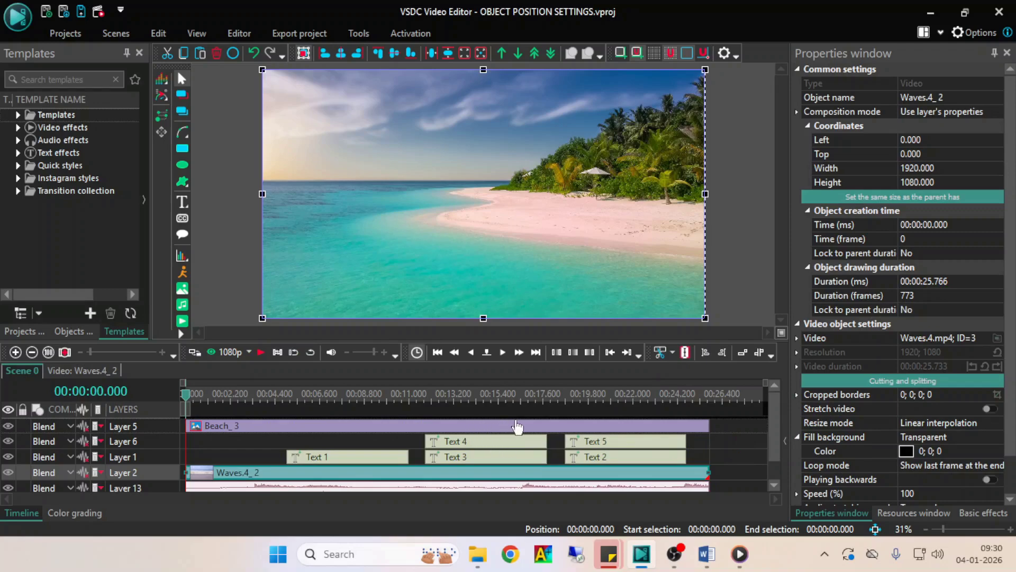
click(576, 418)
right_click(326, 427)
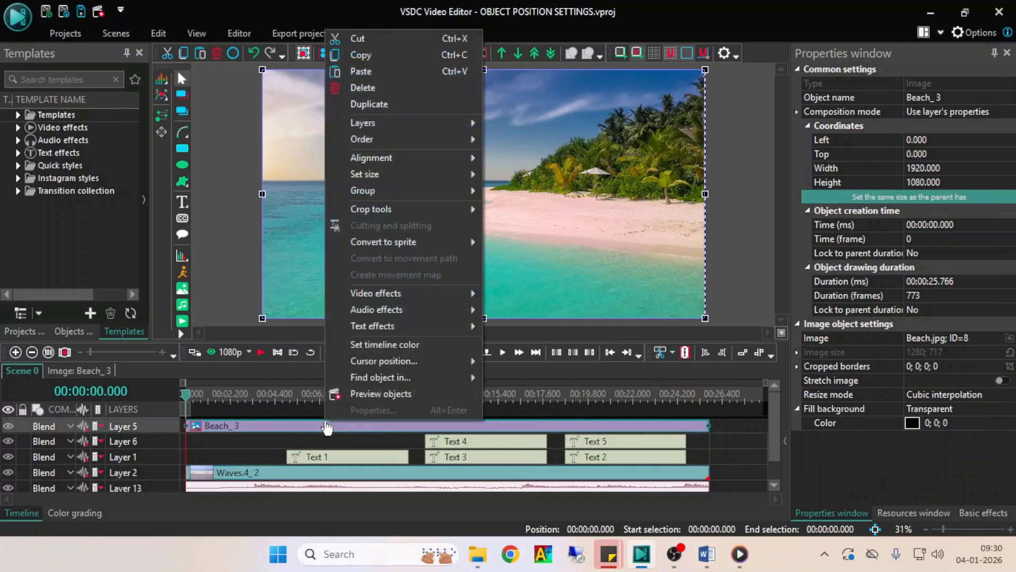
click(395, 88)
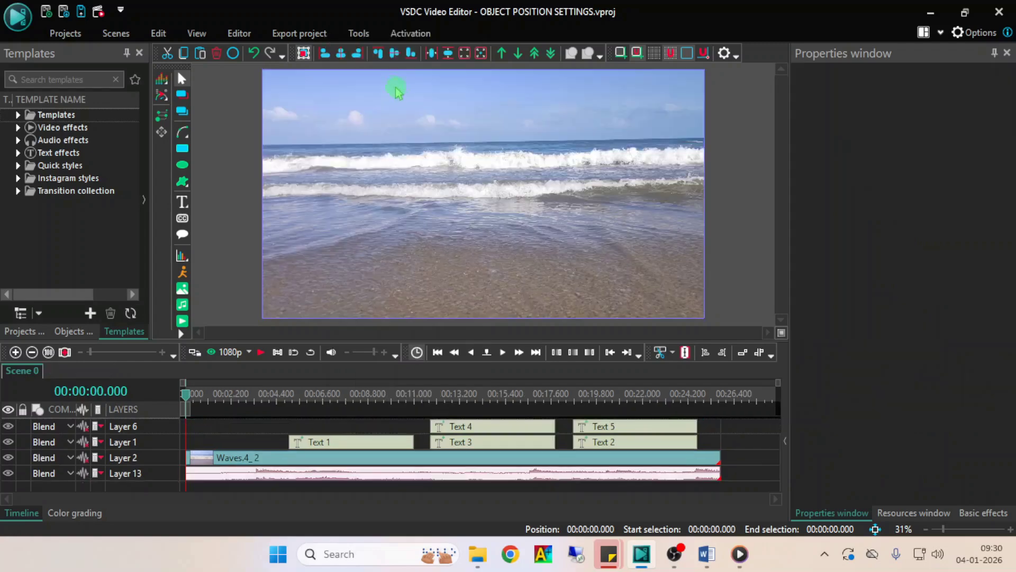
Step: With the timeline cursor at 00:00:03.000, insert the Beach image on a new layer, positioned from the start of the scene
click(519, 352)
click(519, 353)
click(519, 352)
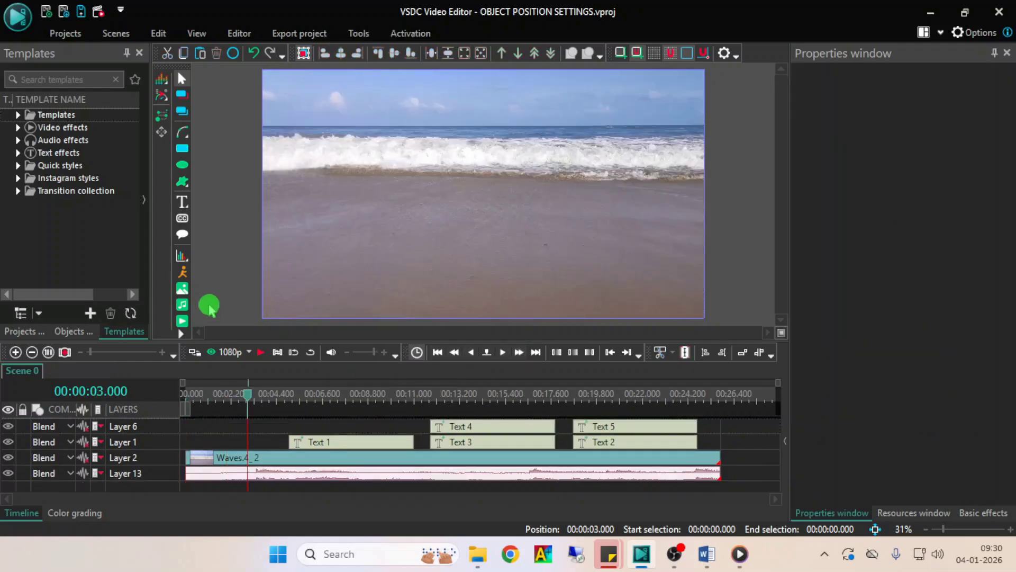
click(182, 289)
click(384, 170)
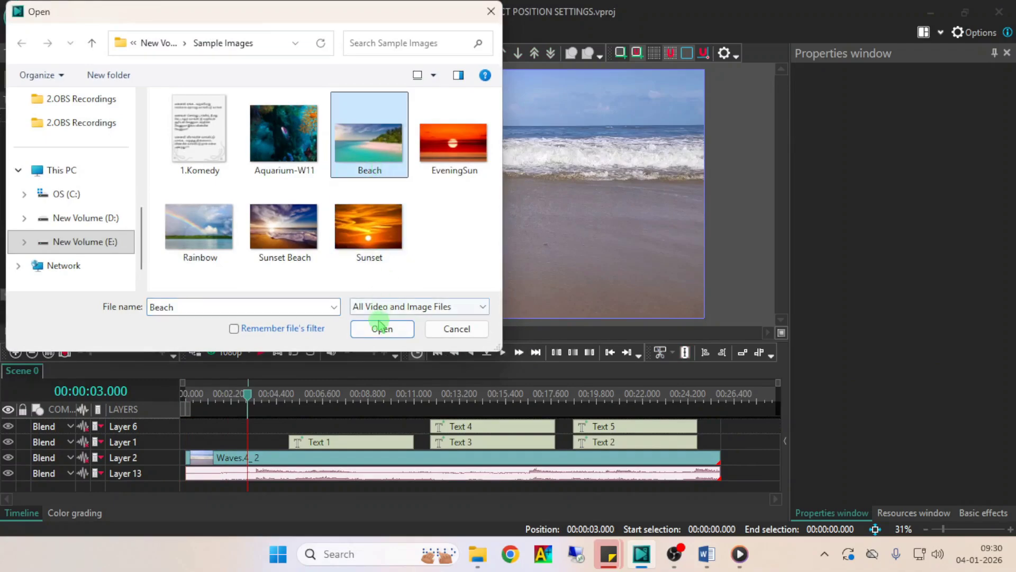
click(376, 328)
click(434, 225)
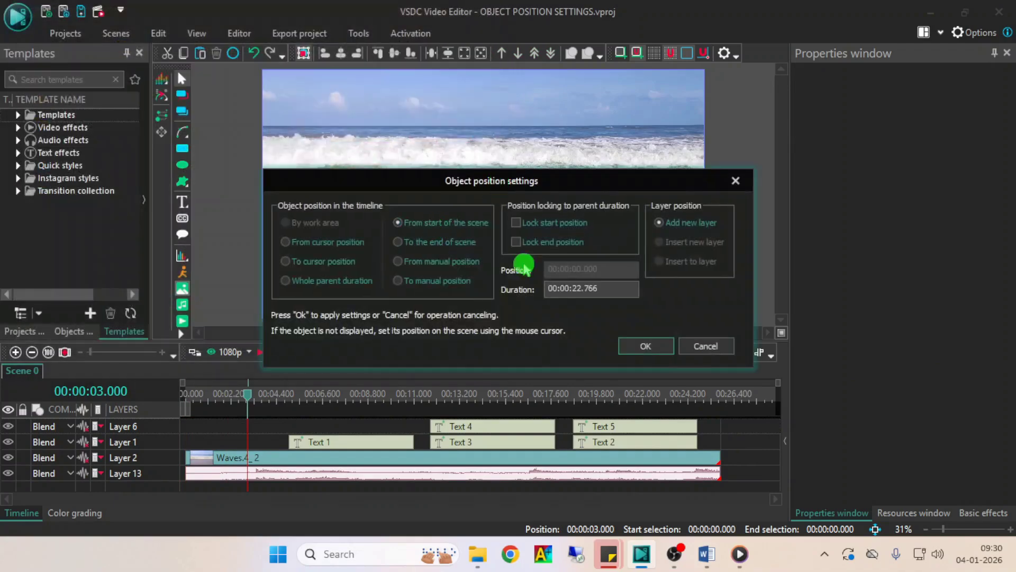
click(584, 283)
click(515, 306)
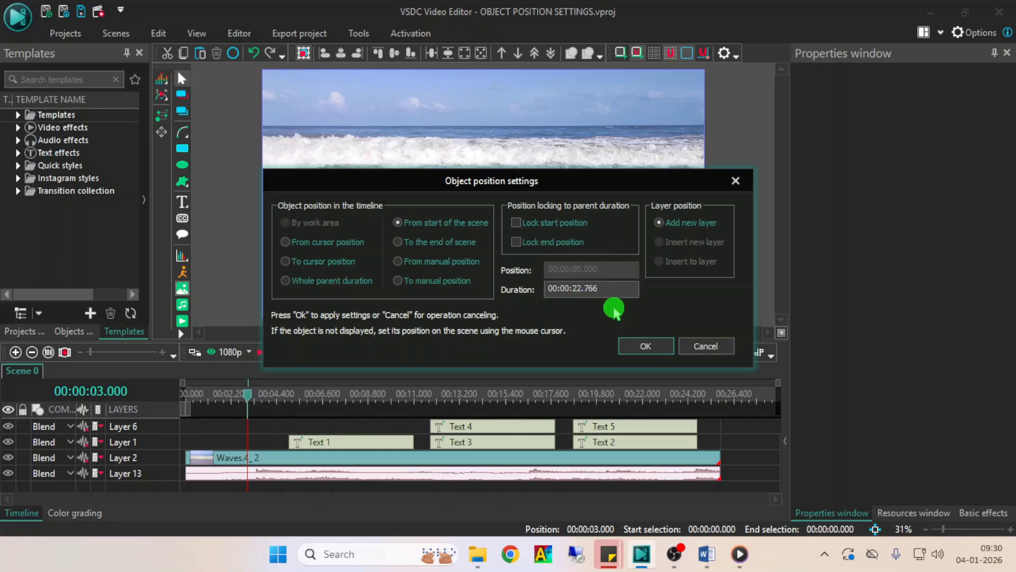
click(667, 347)
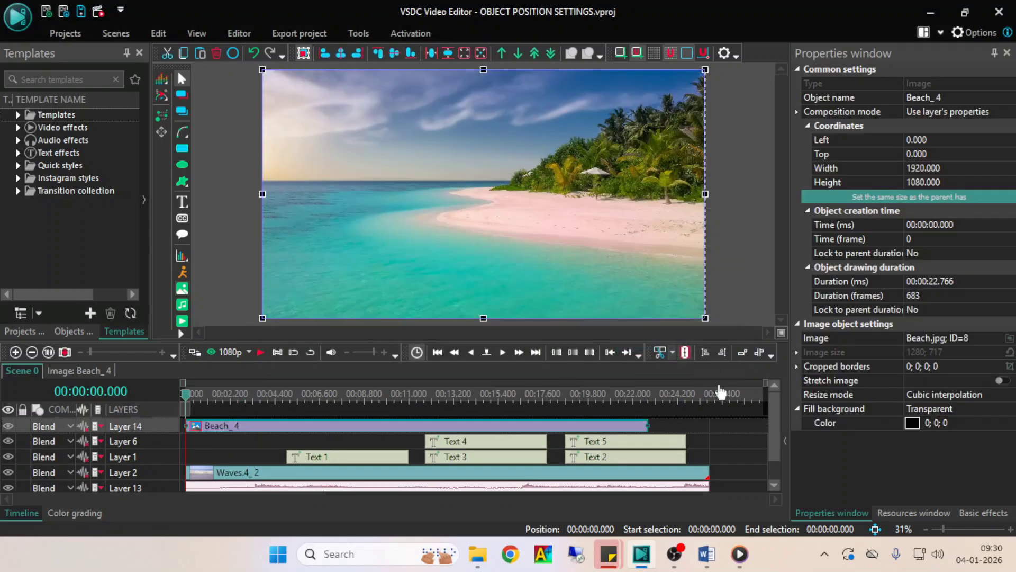
Step: Check the Beach clip's start and step the timeline cursor forward and back along it
click(184, 441)
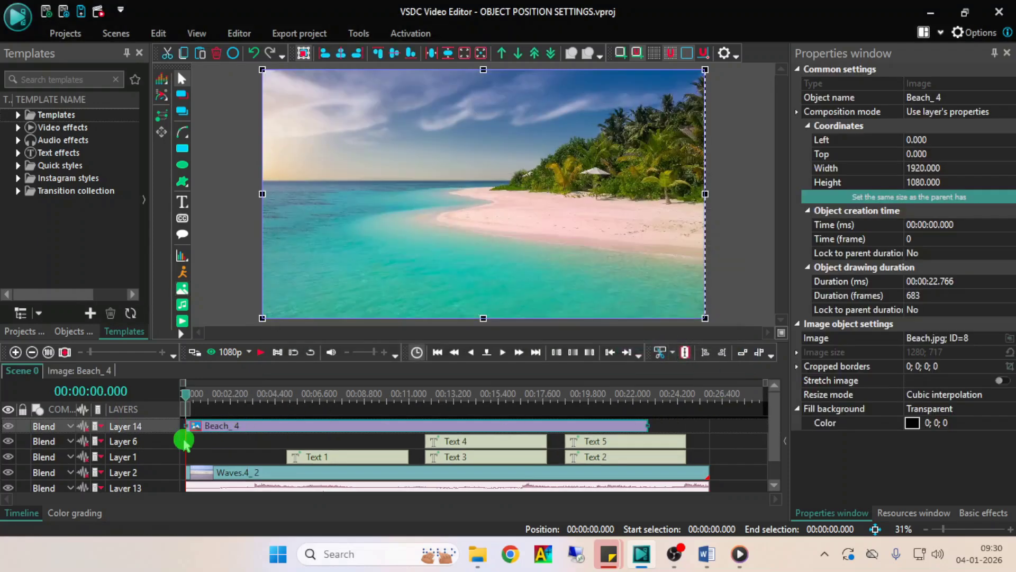
click(184, 422)
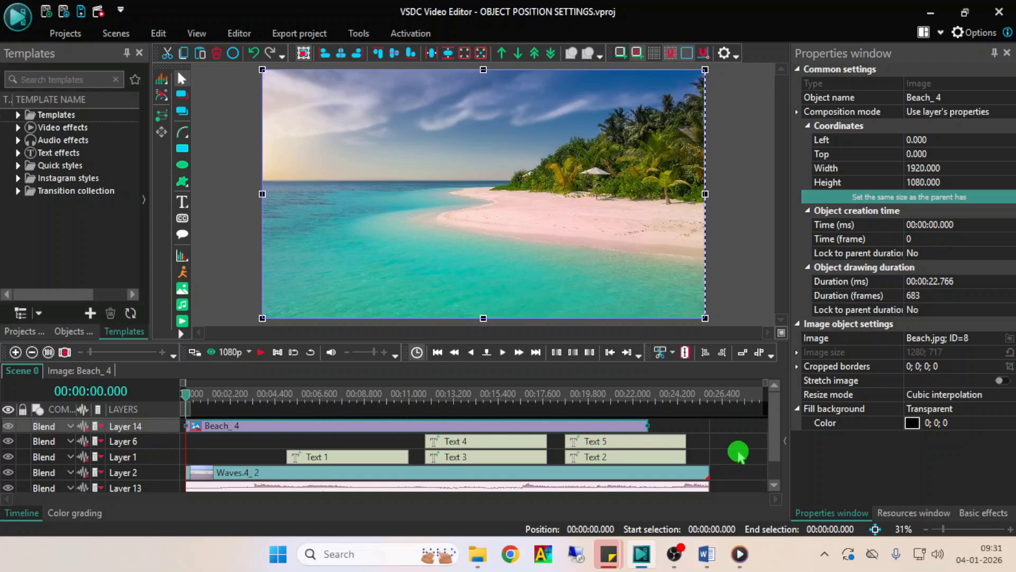
click(519, 353)
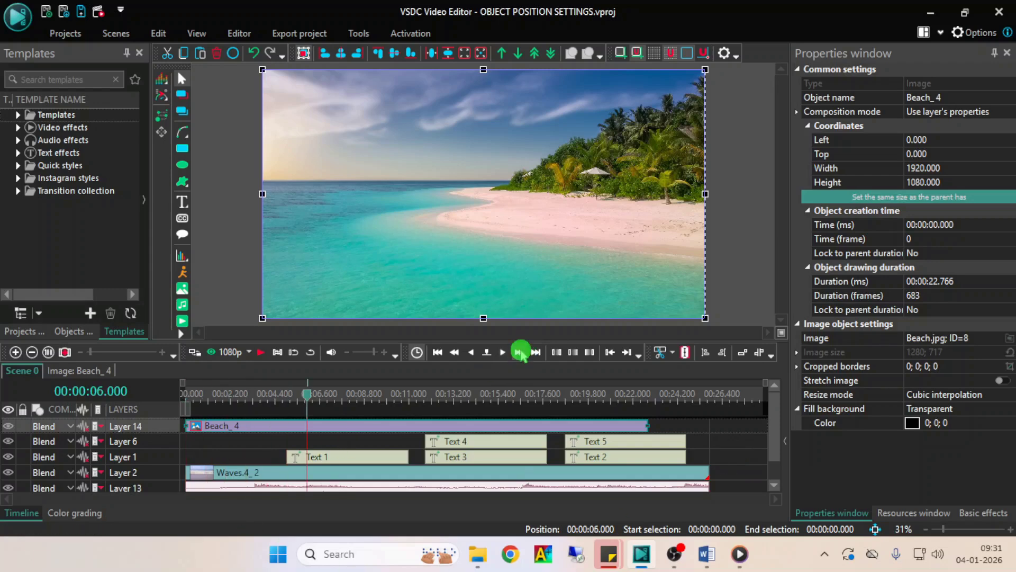
click(519, 352)
click(456, 353)
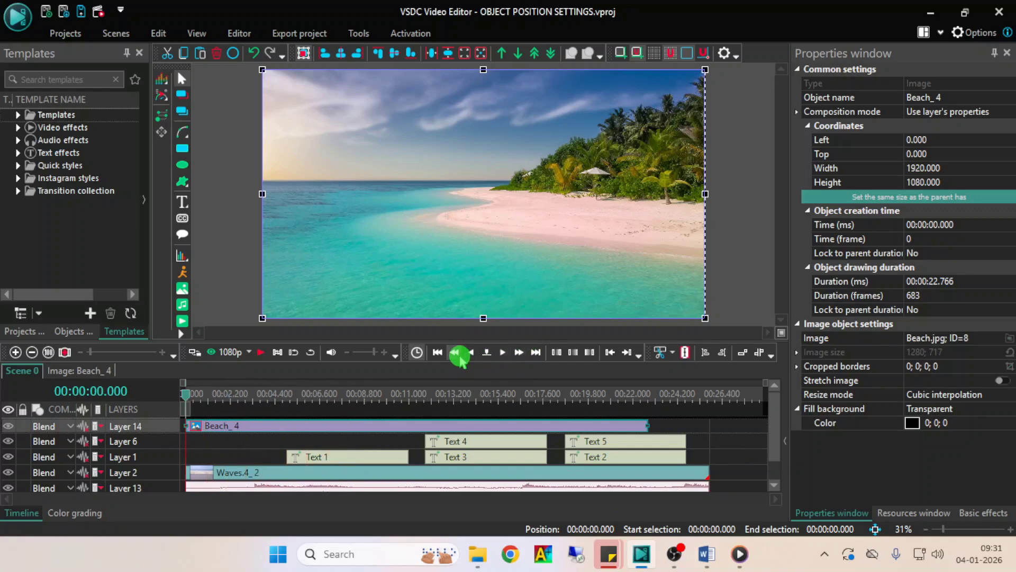
click(519, 353)
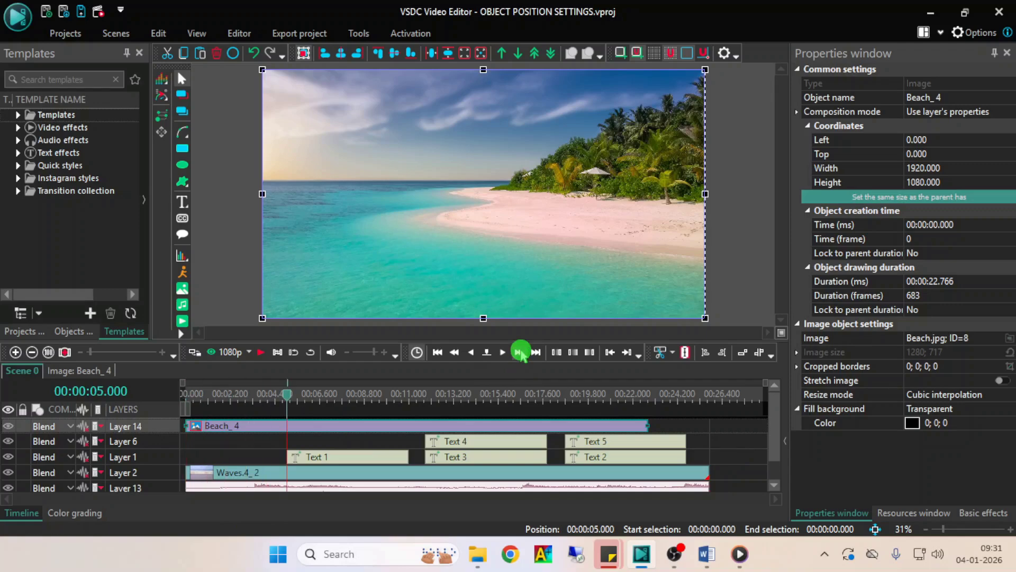
click(456, 352)
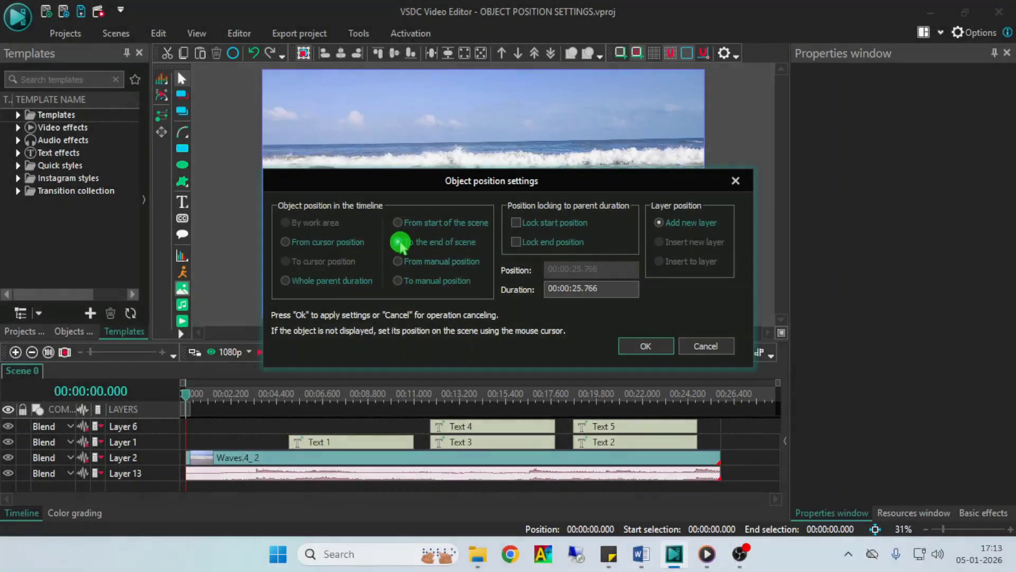
Step: With the timeline cursor at 00:00:03.000, insert the Beach image on a new layer, positioned to the end of the scene
key(Return)
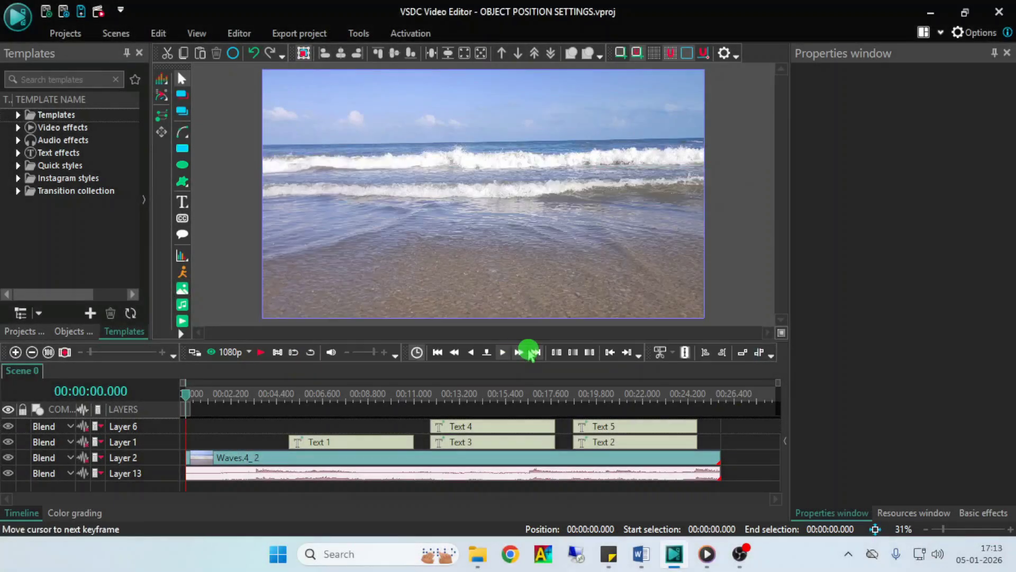
click(518, 352)
click(518, 352)
click(519, 352)
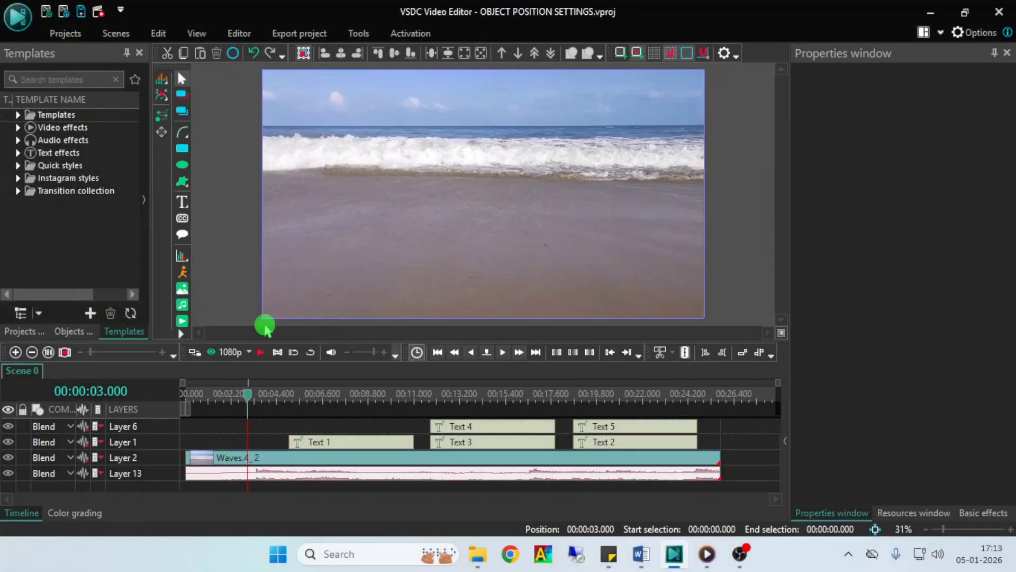
click(182, 288)
click(629, 203)
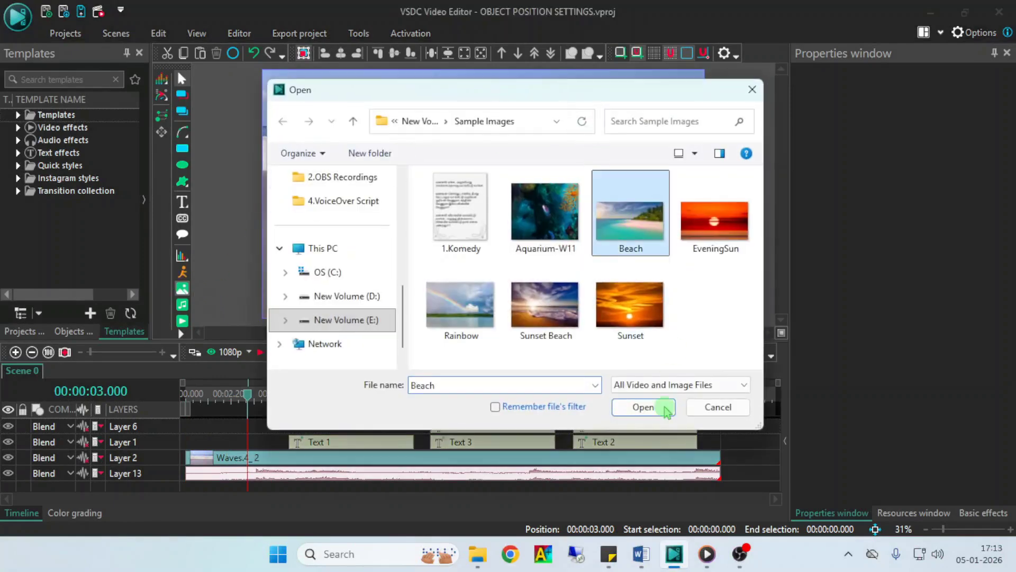
click(635, 409)
click(449, 241)
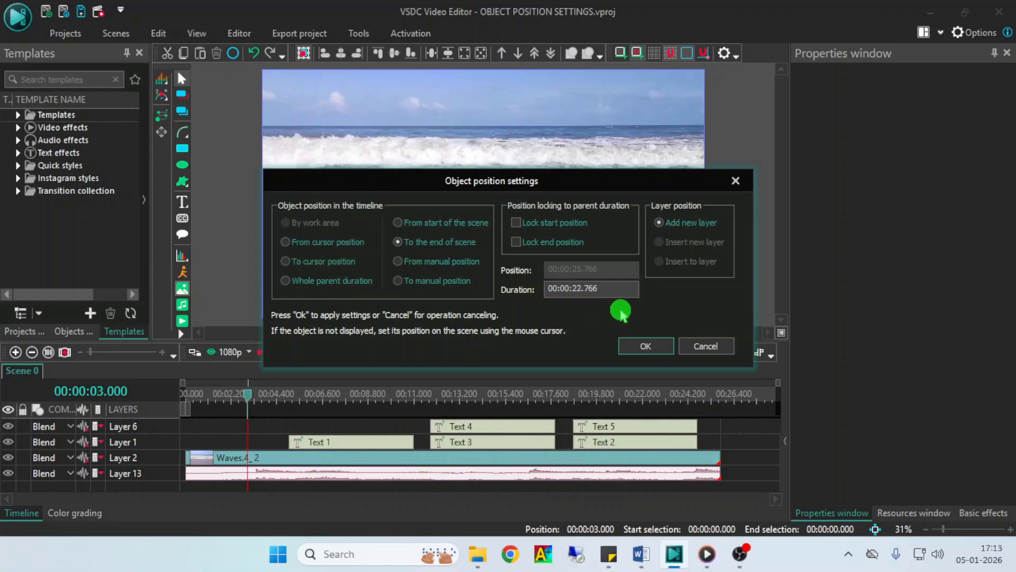
click(646, 345)
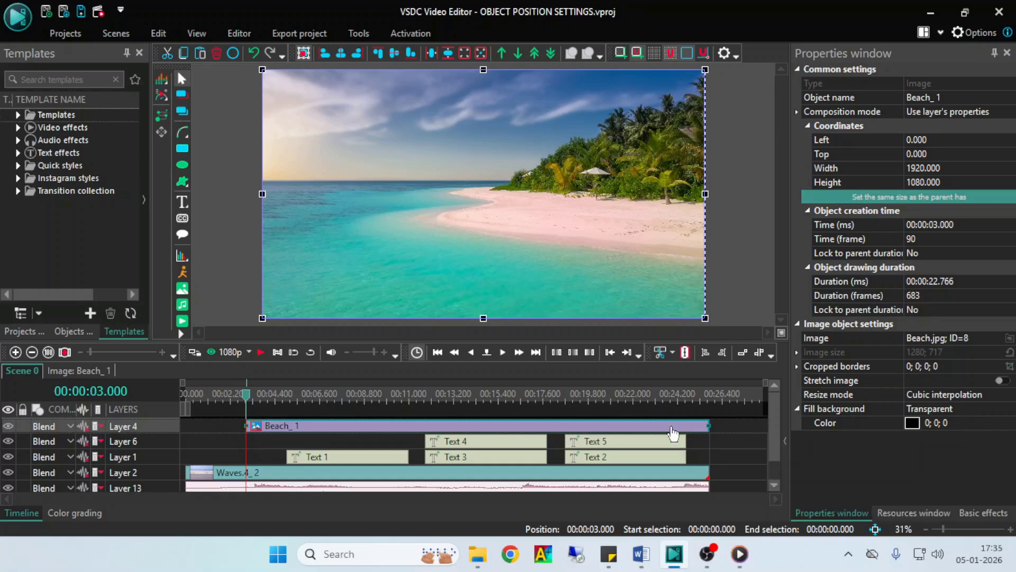
Step: Slide the Beach clip to the start of the scene, check its end point, and slide it back to the scene's end
drag(672, 429, 584, 425)
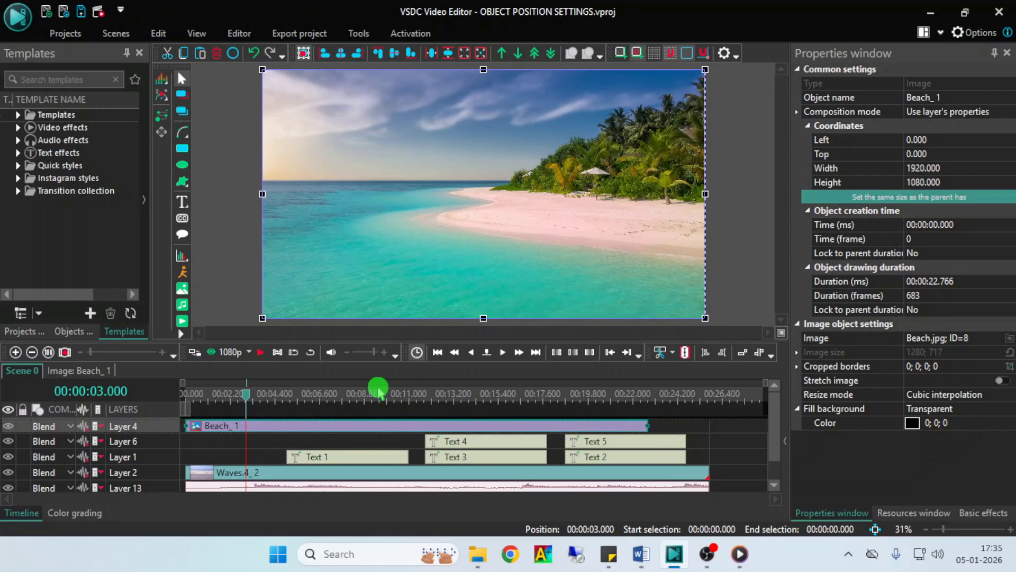
click(648, 394)
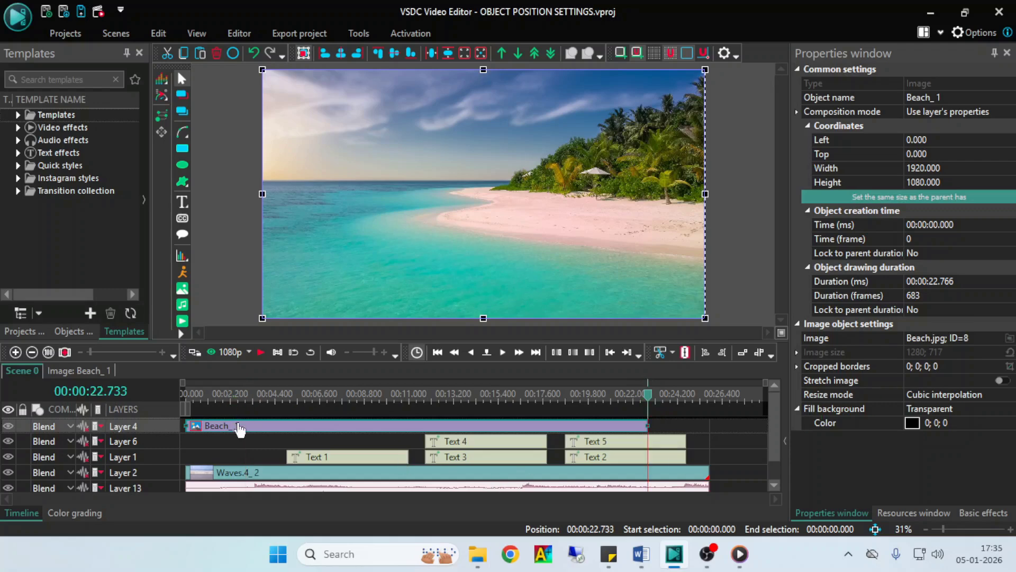
click(685, 394)
drag(601, 433, 658, 434)
click(702, 409)
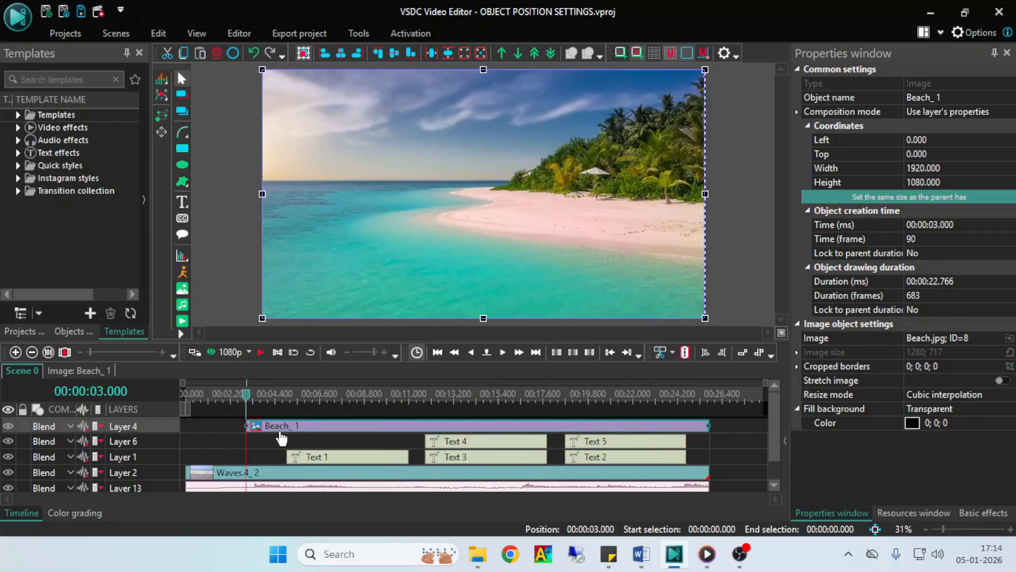
Step: Check the Beach clip's end against the scene's end by moving the timeline cursor to 00:00:25.766 and 00:00:25.600
drag(175, 429, 223, 423)
click(713, 397)
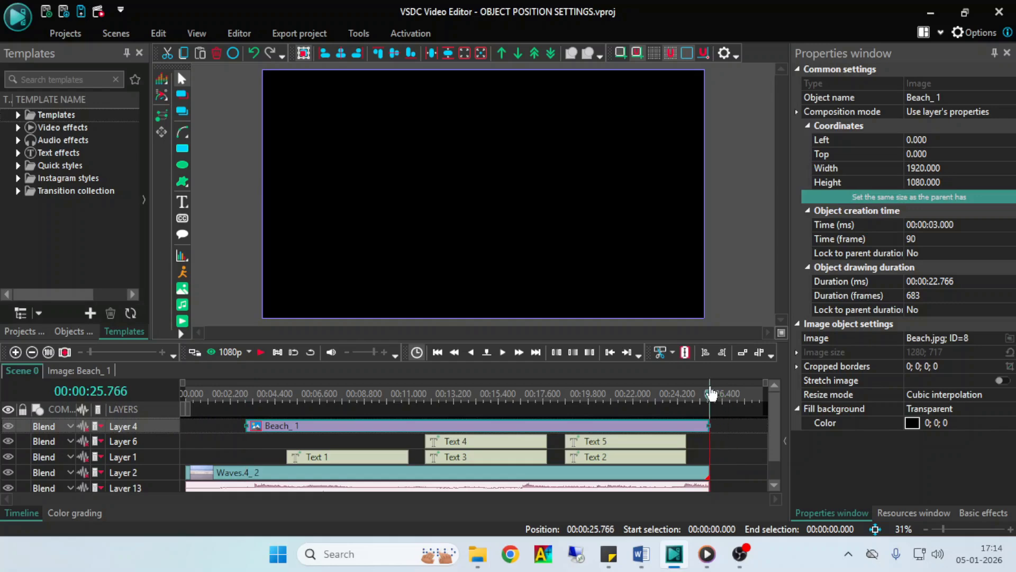
click(707, 398)
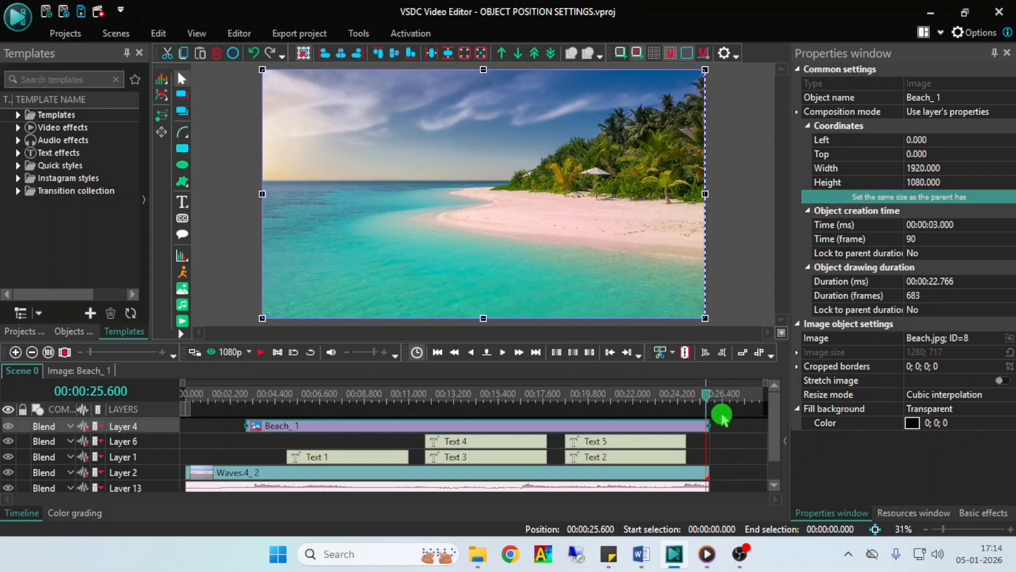
click(726, 470)
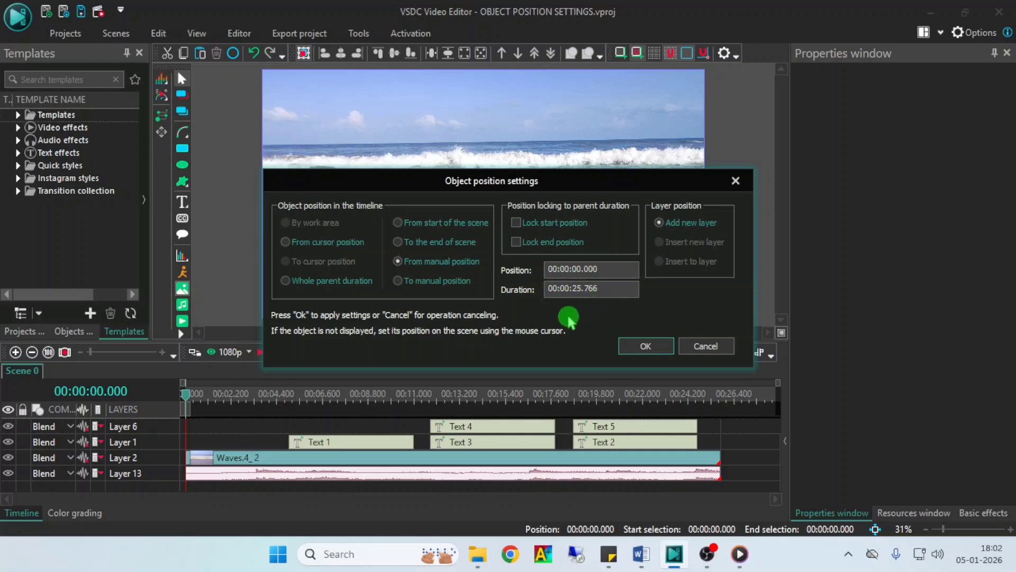
Step: Cancel the open position settings, move the timeline cursor to 00:00:03.000, and choose the Beach image for insertion
key(Escape)
click(517, 352)
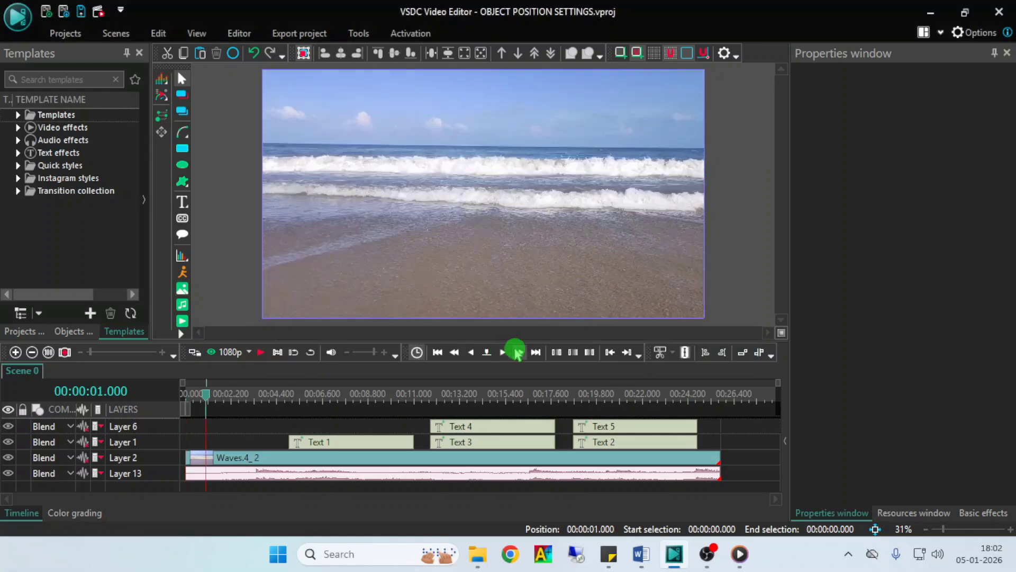
click(517, 352)
click(517, 352)
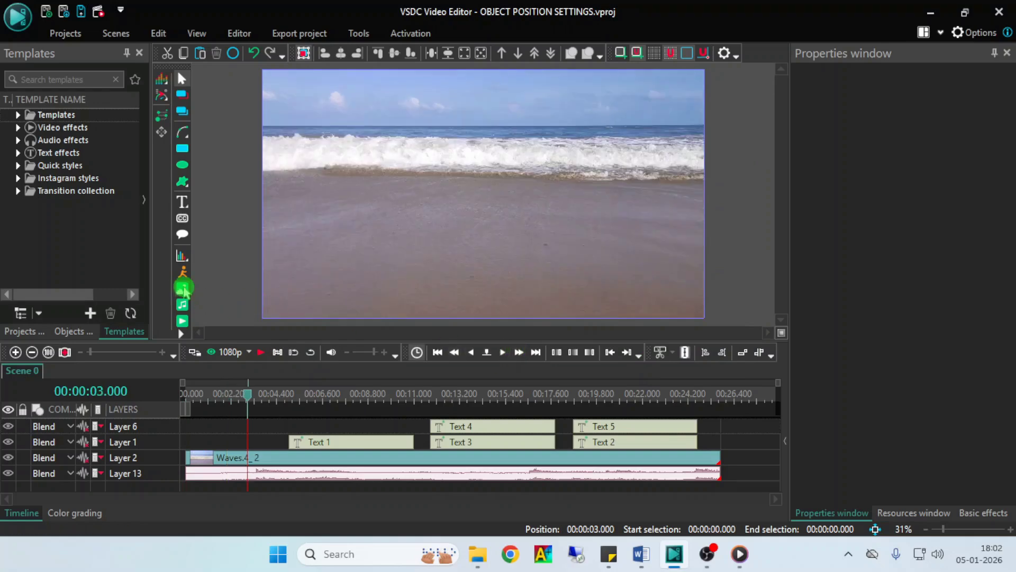
click(182, 288)
click(630, 218)
click(638, 406)
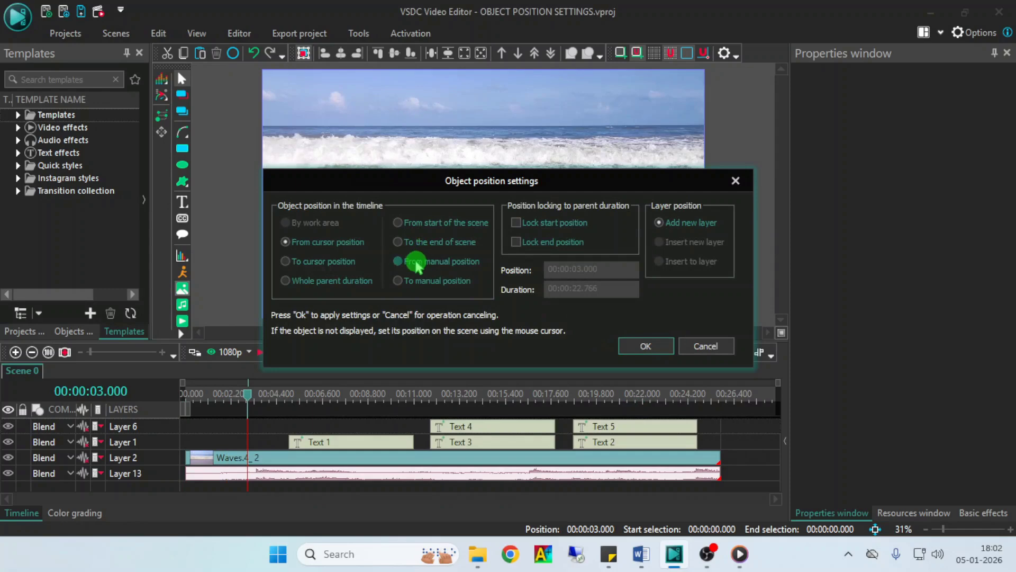
Step: Place the Beach image on a new layer from manual position 00:00:01.000 with a duration of 00:00:10.000
click(416, 263)
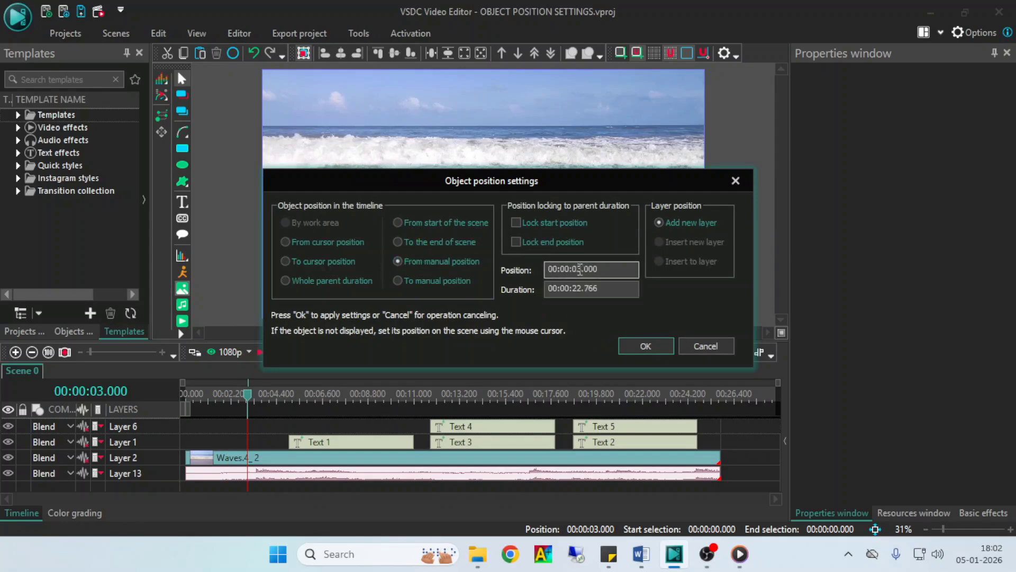
click(573, 295)
click(566, 300)
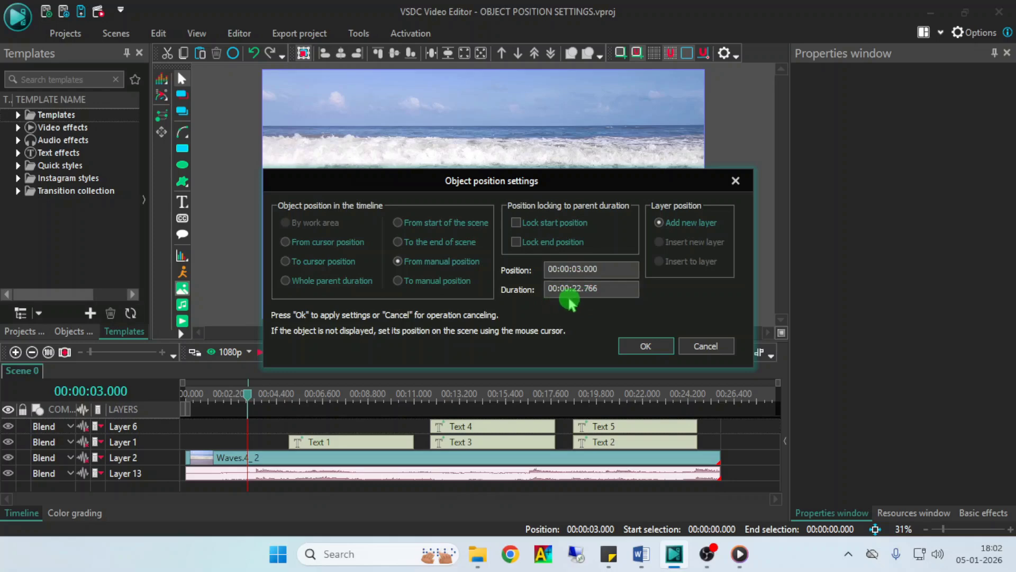
click(580, 271)
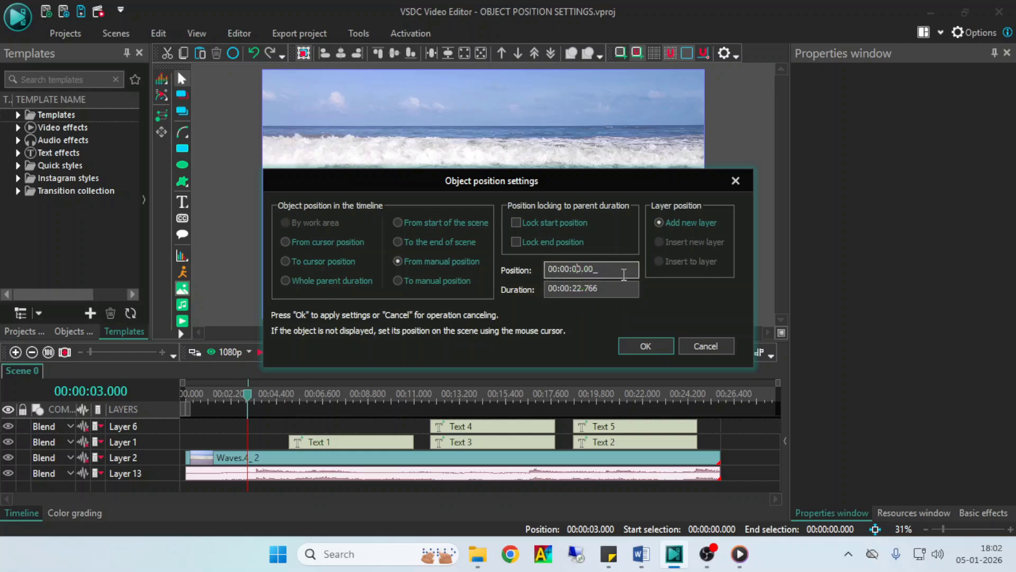
key(Tab)
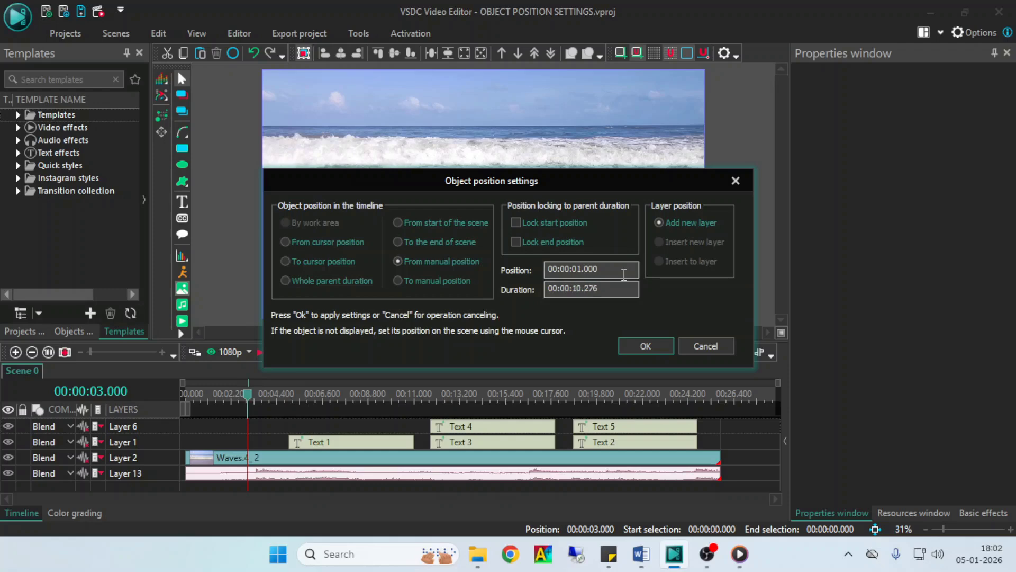
key(Return)
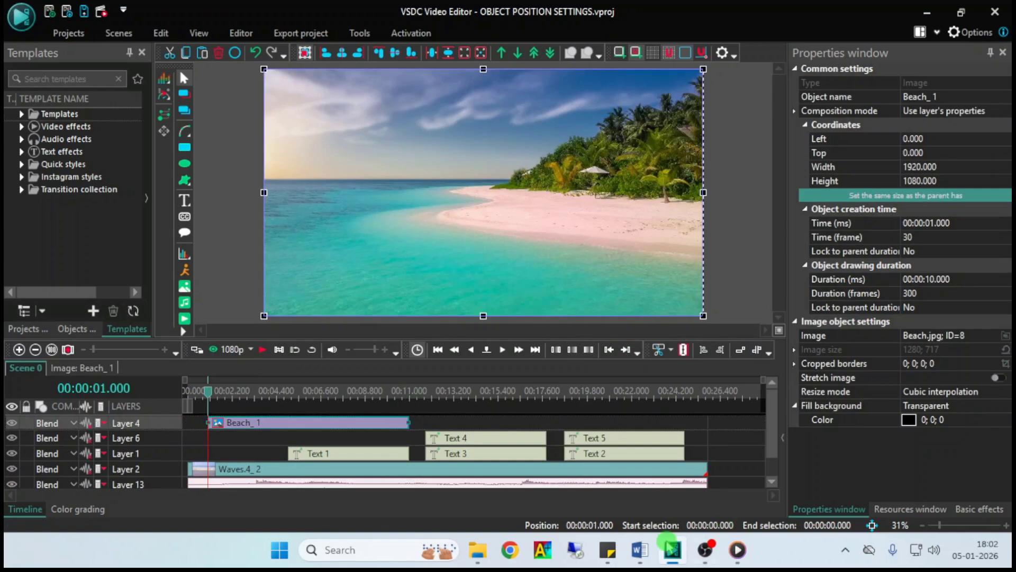
Step: Check the Beach clip's end and span by moving the timeline cursor to its end and back and forth along it
click(408, 391)
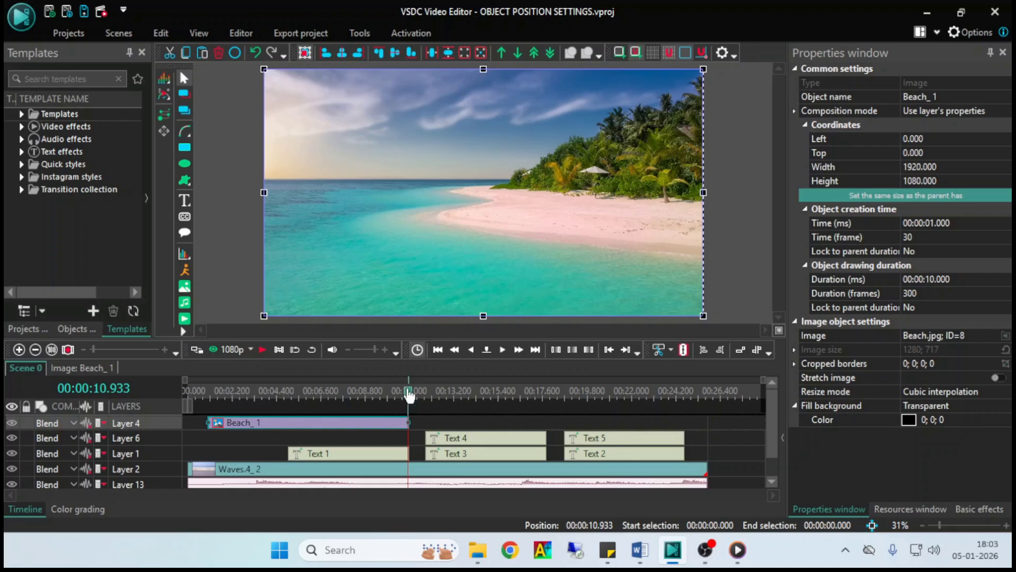
drag(408, 395, 314, 402)
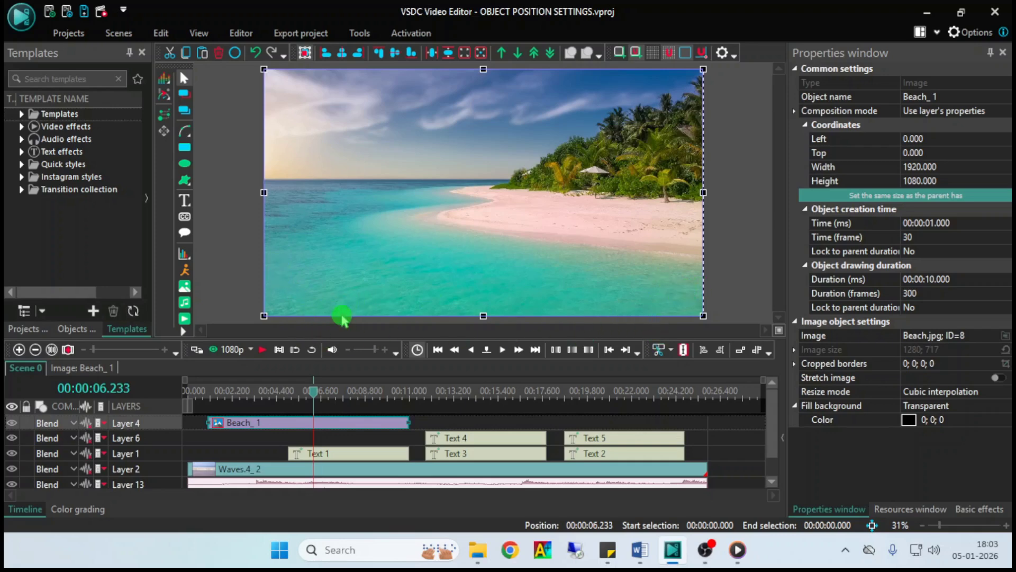
drag(352, 391, 397, 398)
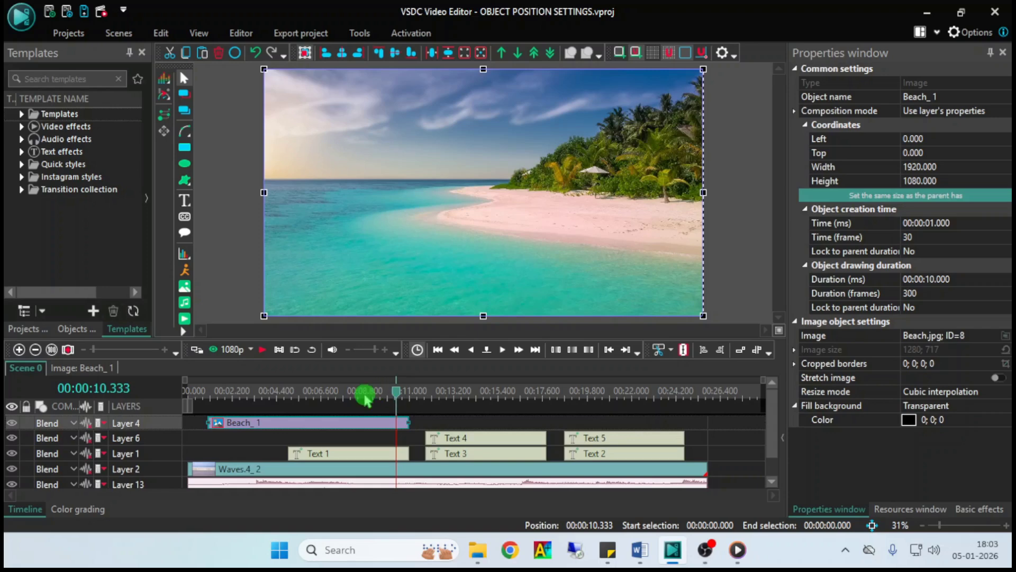
drag(366, 400, 303, 398)
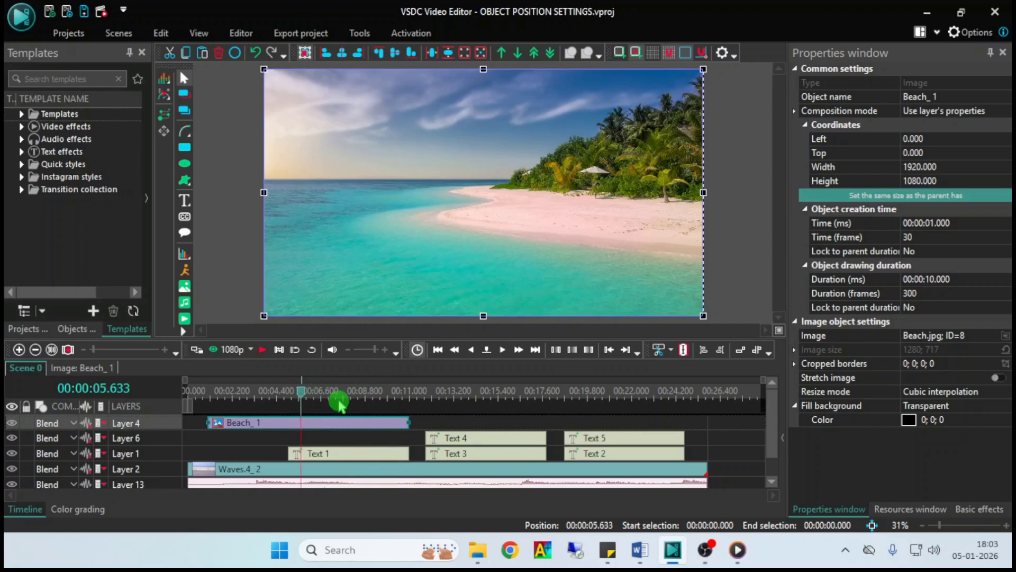
click(705, 547)
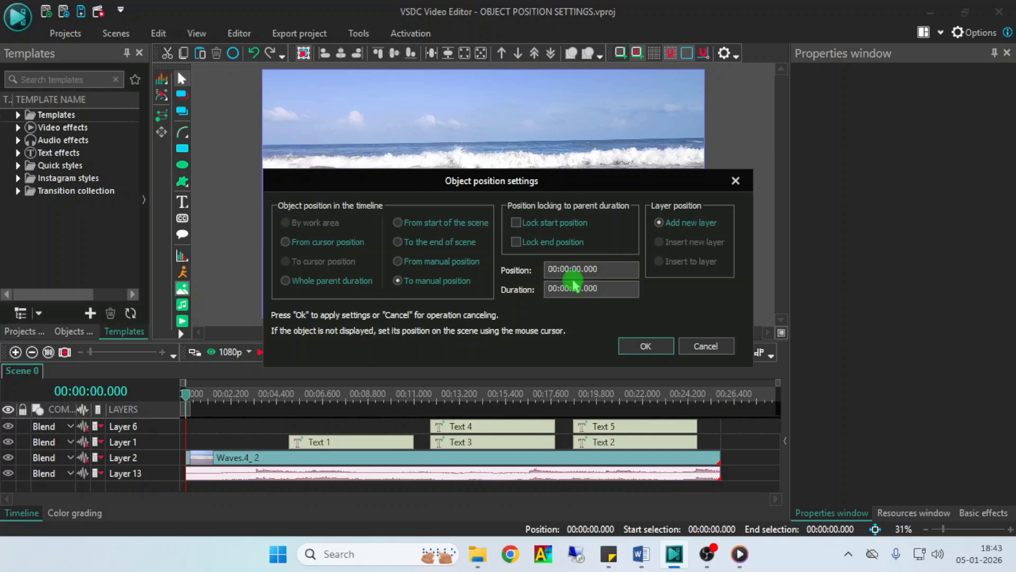
Step: Insert the Beach image on a new layer to manual position 00:00:20.000 with a duration of 00:00:10.000
click(707, 346)
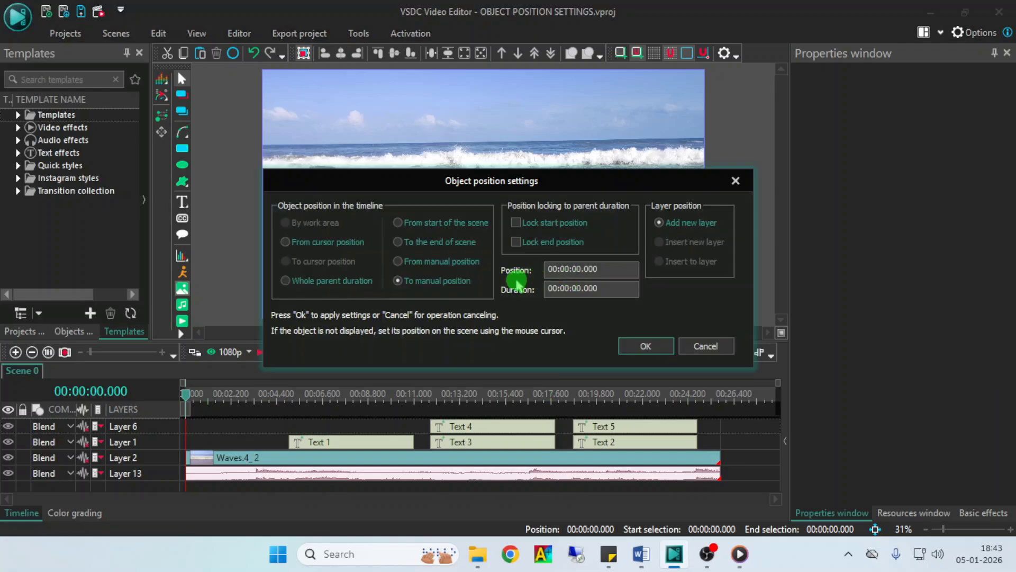
click(577, 269)
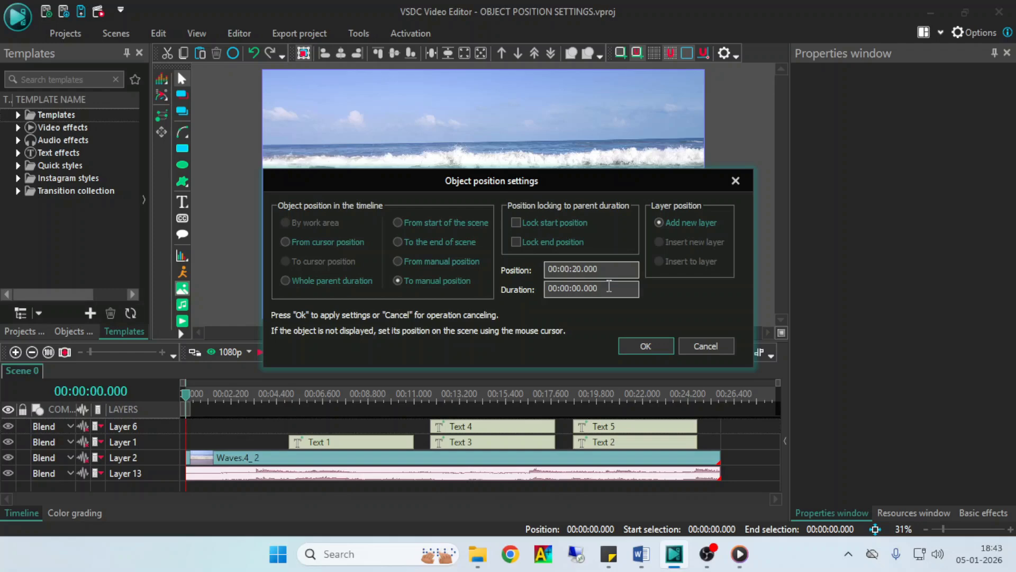
click(572, 288)
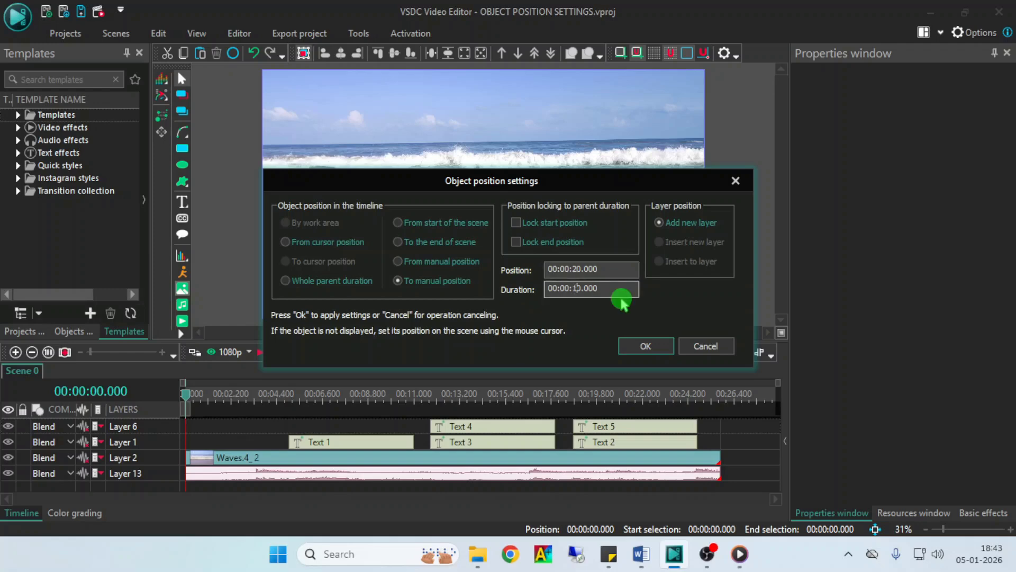
click(647, 345)
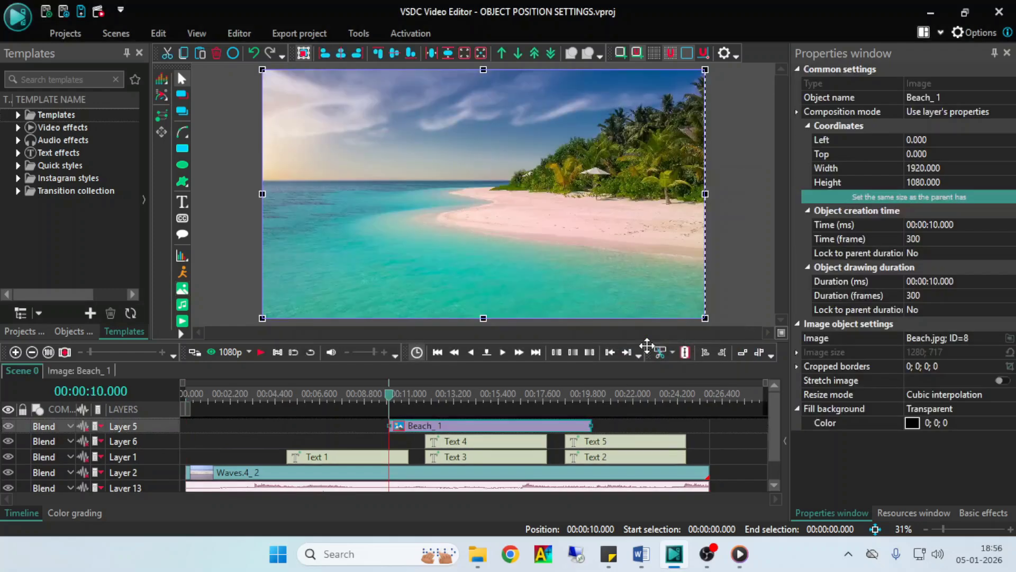
Step: Check the Beach clip's end by moving the timeline cursor to 00:00:19.966 and one frame on to 00:00:20.000
click(592, 398)
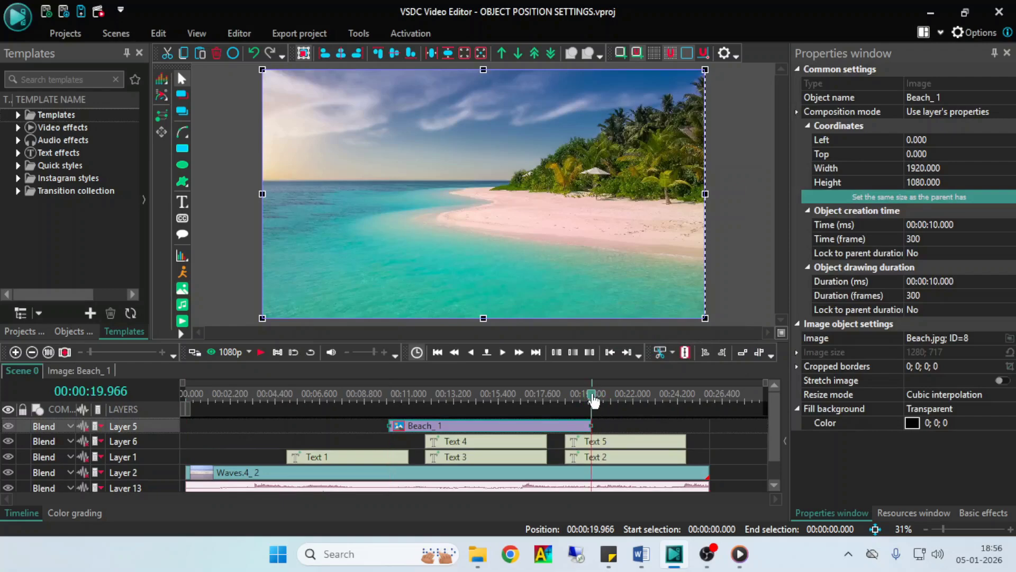
click(505, 351)
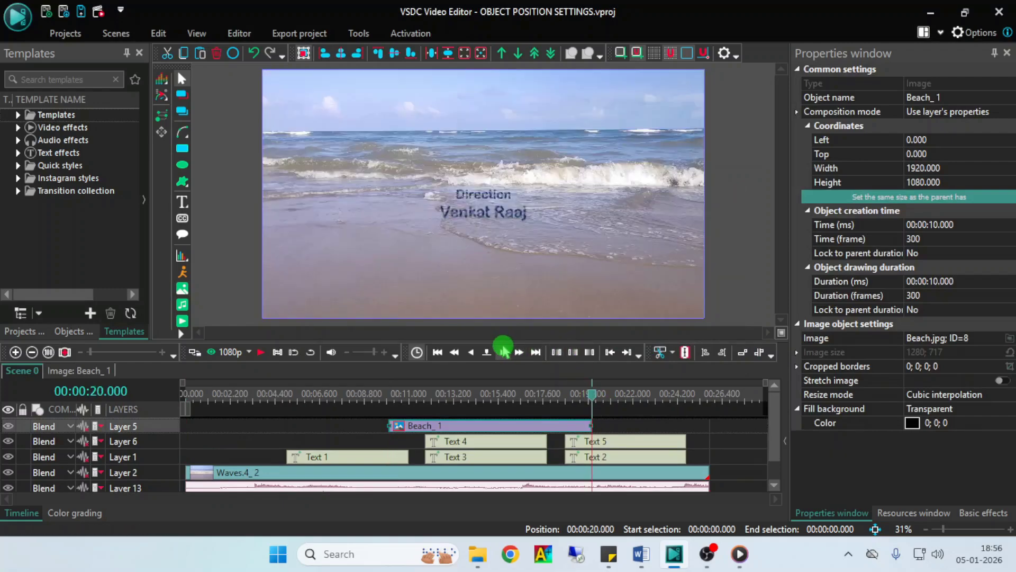
click(600, 525)
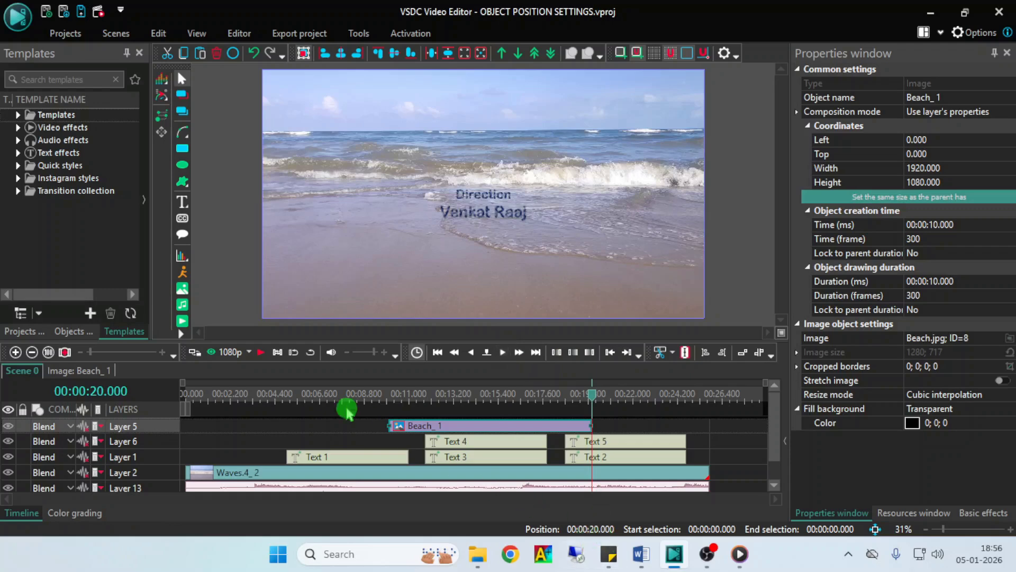
Step: Check the Beach clip's start by moving the timeline cursor to 00:00:09.966 and one frame on to 00:00:10.000
click(386, 429)
click(388, 398)
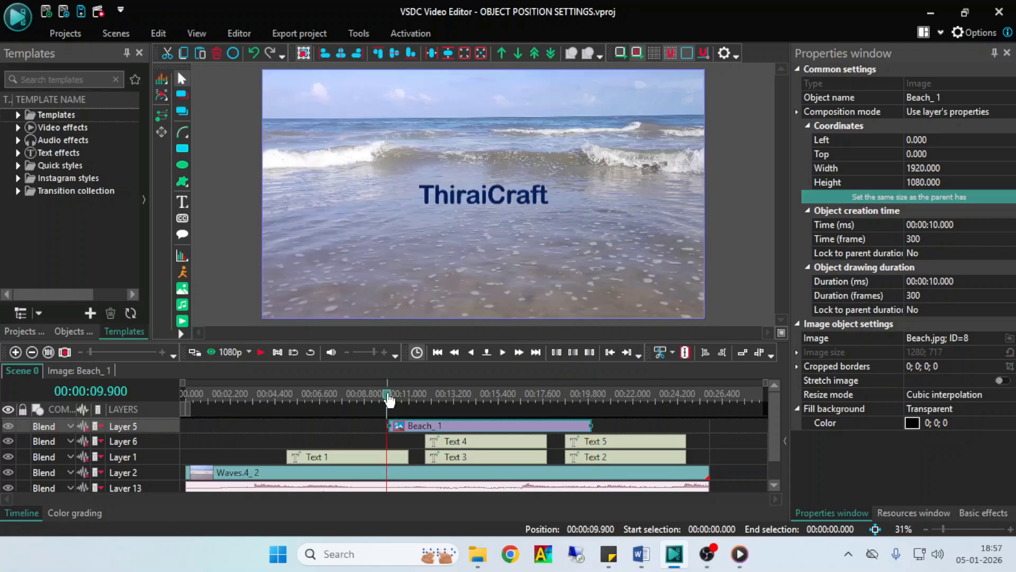
drag(390, 400, 388, 401)
click(246, 440)
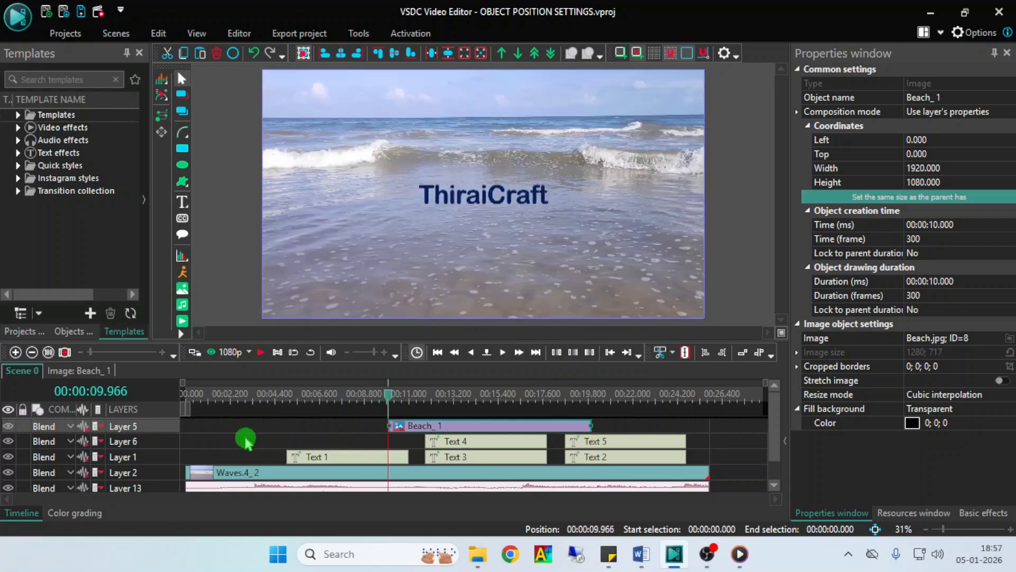
key(Right)
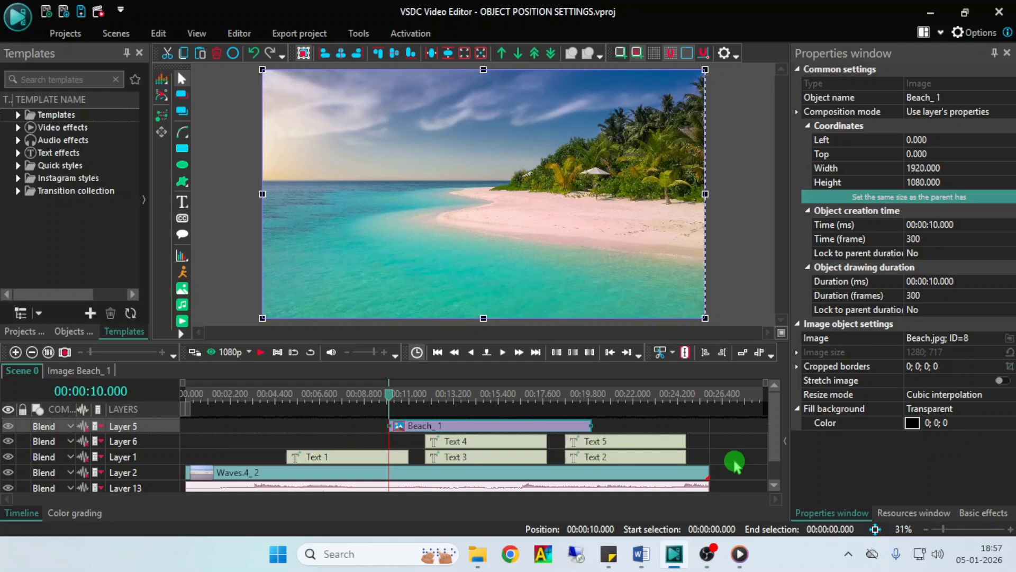
click(709, 402)
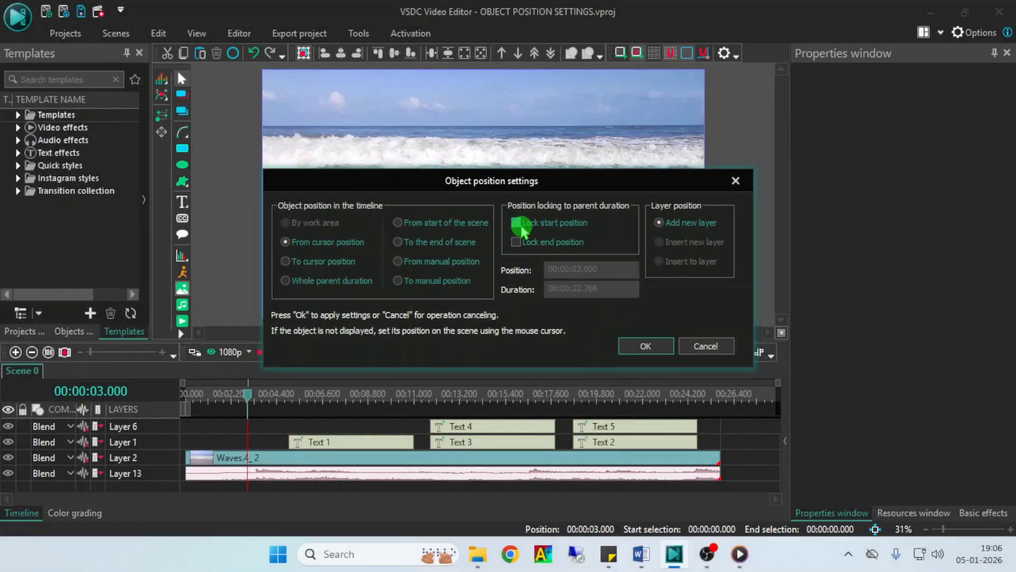
Step: Insert the Beach image on a new layer from the cursor position at 00:00:00.000, with its start position locked to the parent duration
click(521, 224)
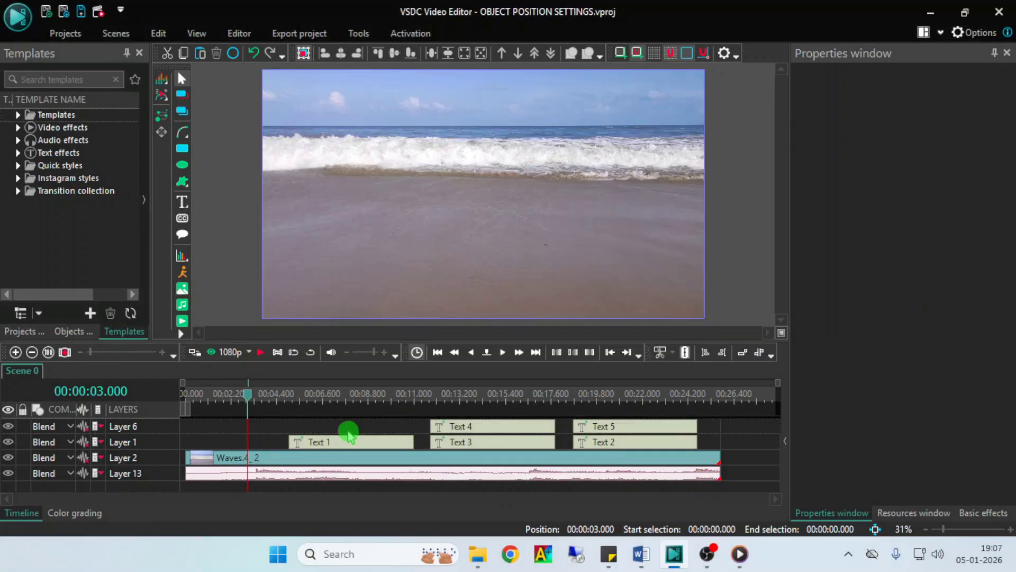
drag(248, 394, 185, 396)
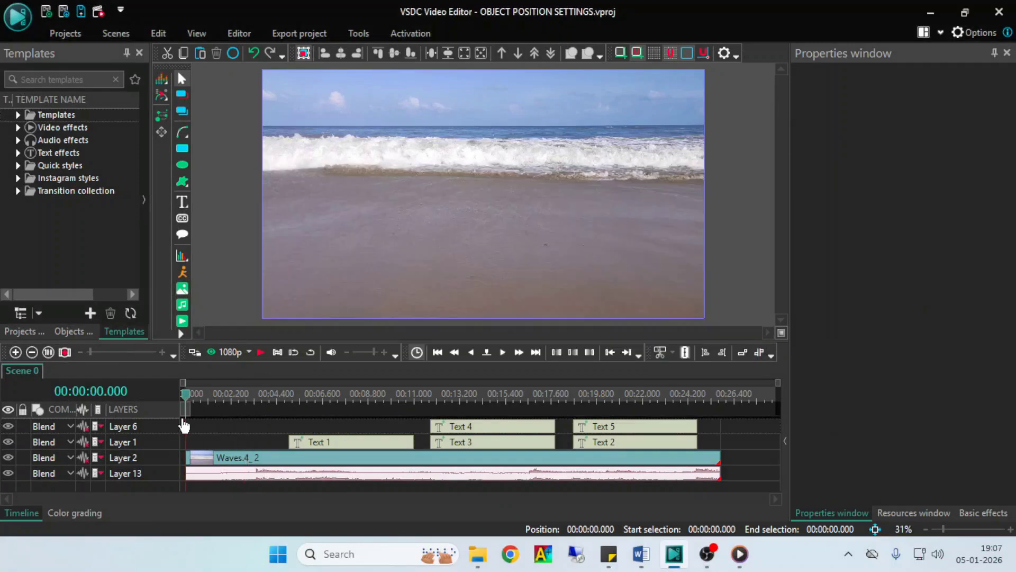
click(182, 288)
click(629, 217)
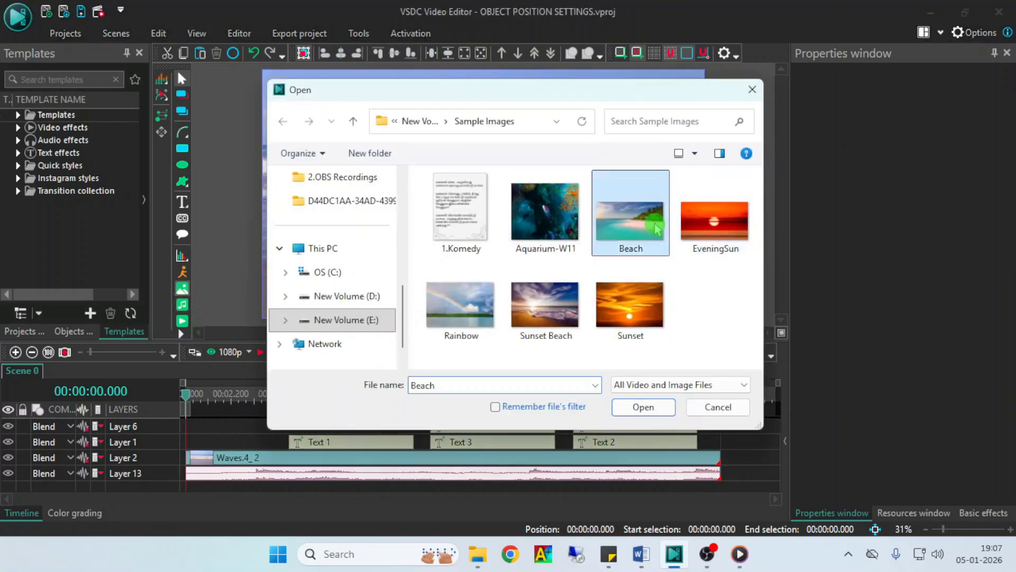
click(641, 401)
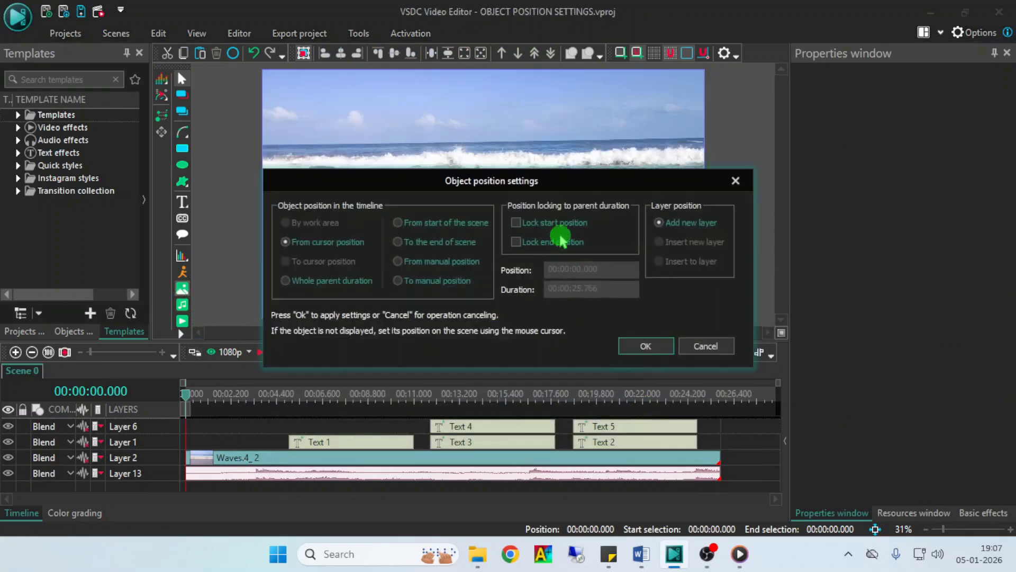
click(553, 222)
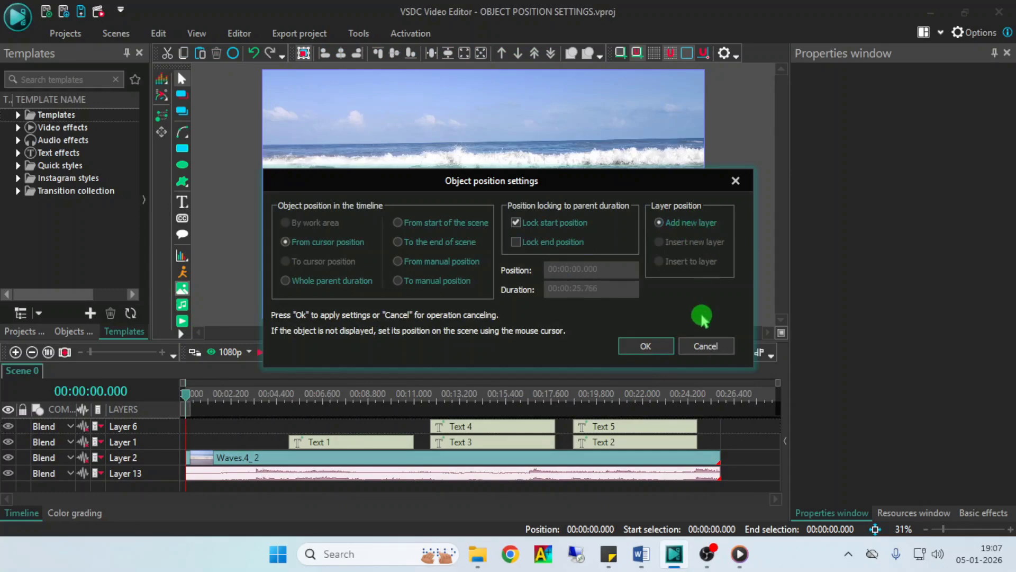
click(646, 346)
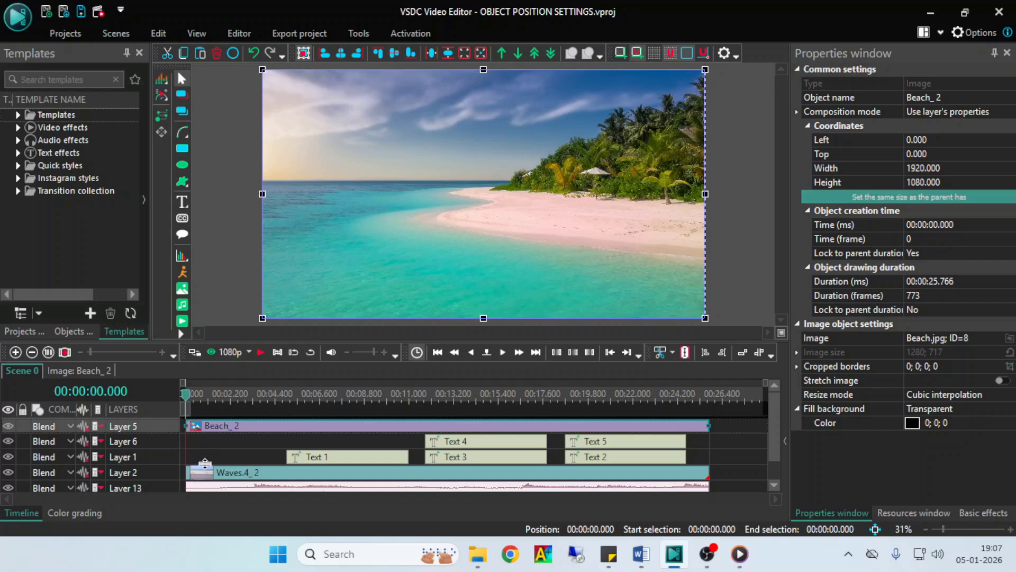
Step: Set the Waves video's object creation time to 00:00:05.000
click(406, 476)
click(929, 224)
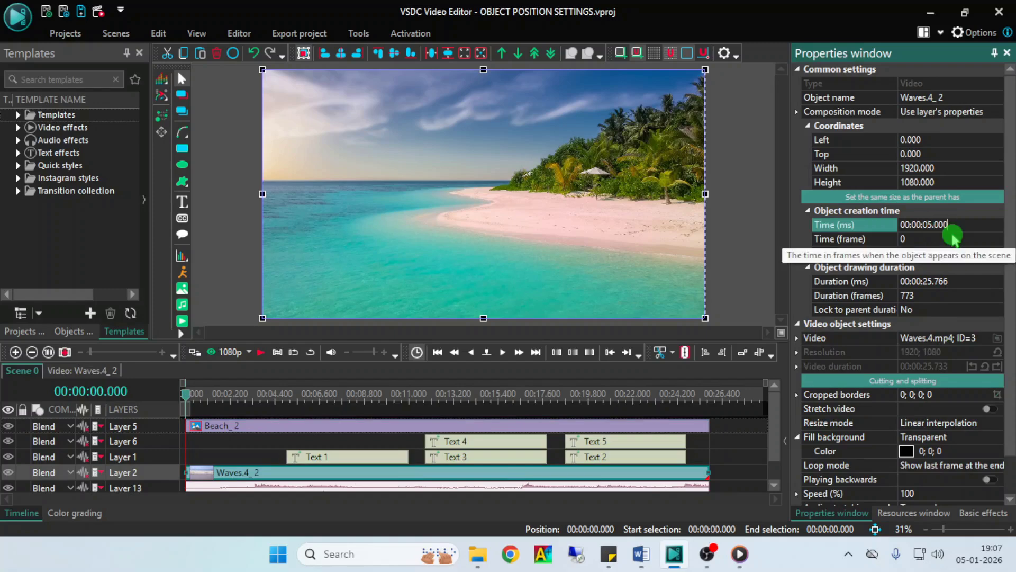
key(Return)
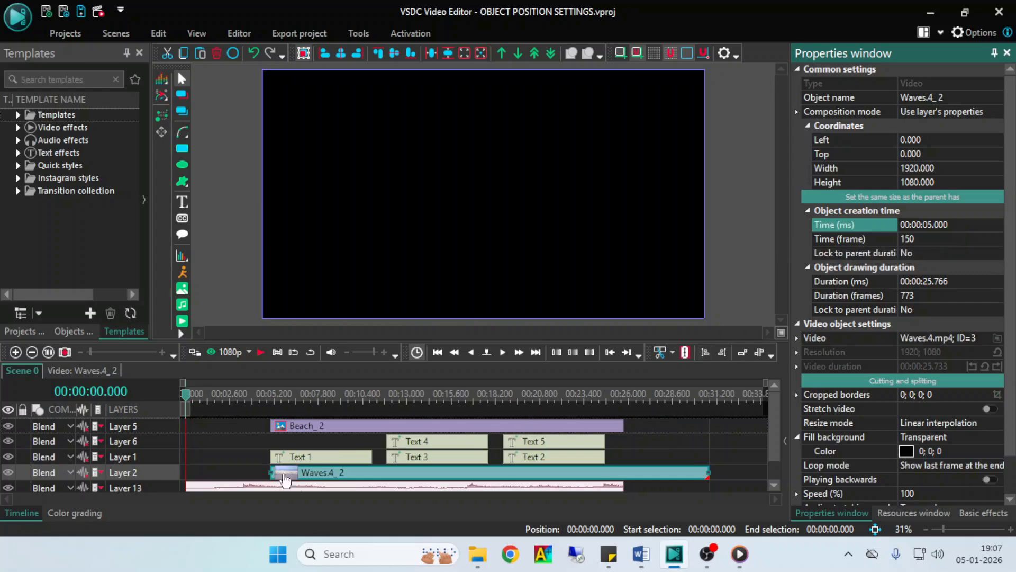
Step: Compare the creation time and duration properties of the Beach image and the Waves video
click(283, 427)
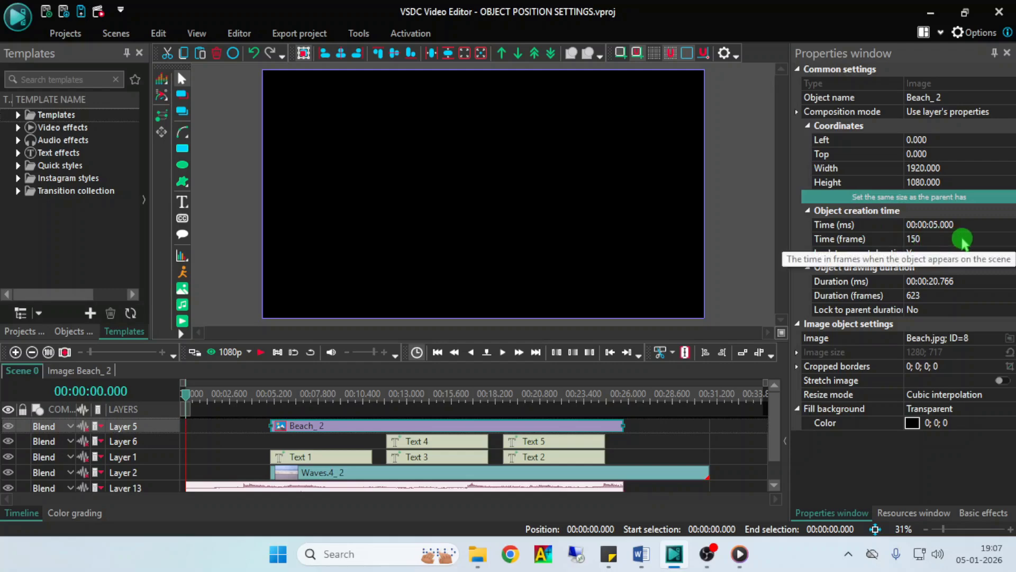
click(391, 479)
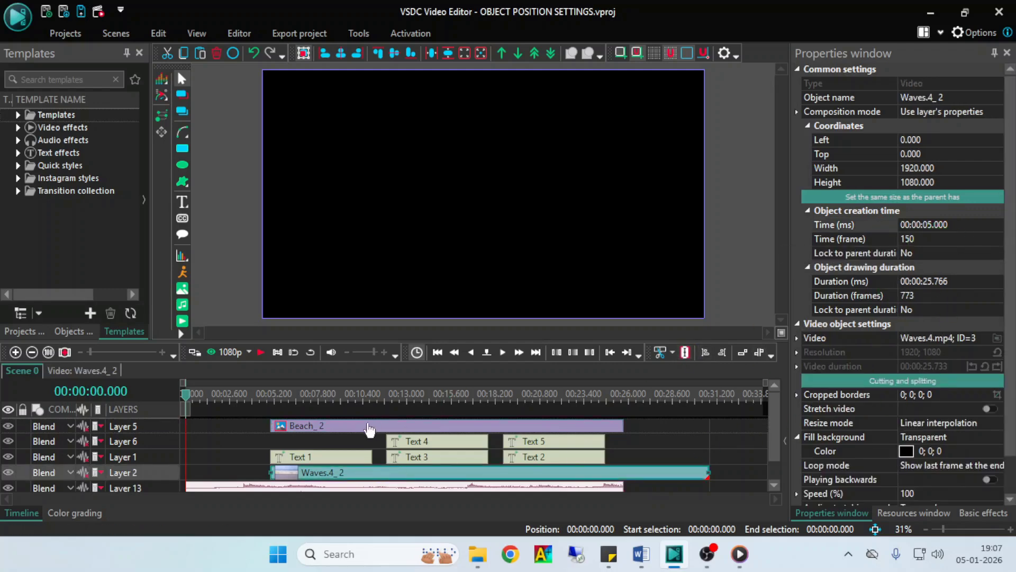
click(311, 429)
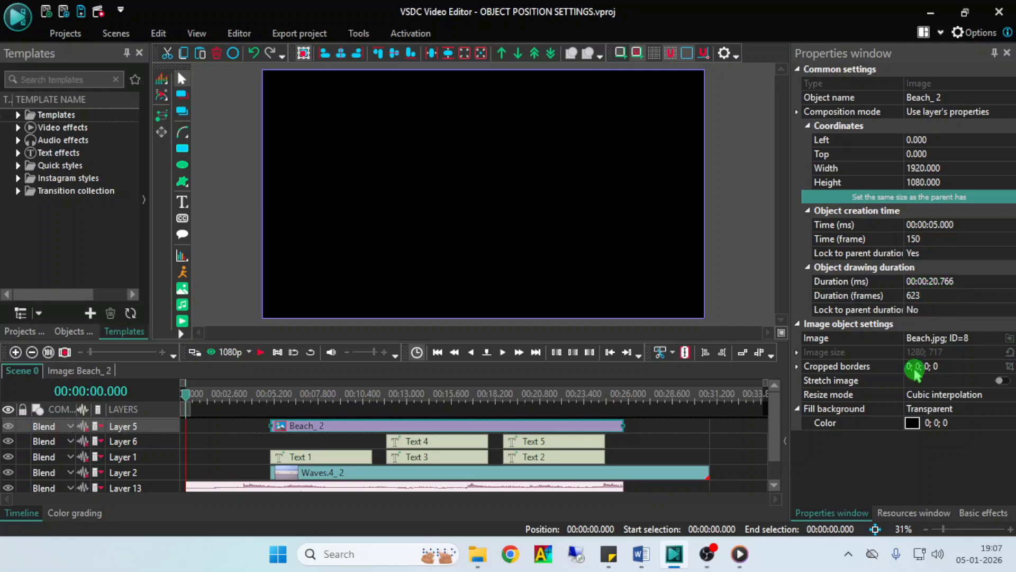
Step: Insert the Beach image on a new layer from the cursor position at 00:00:03.000, with only its start position locked to the parent duration
click(211, 398)
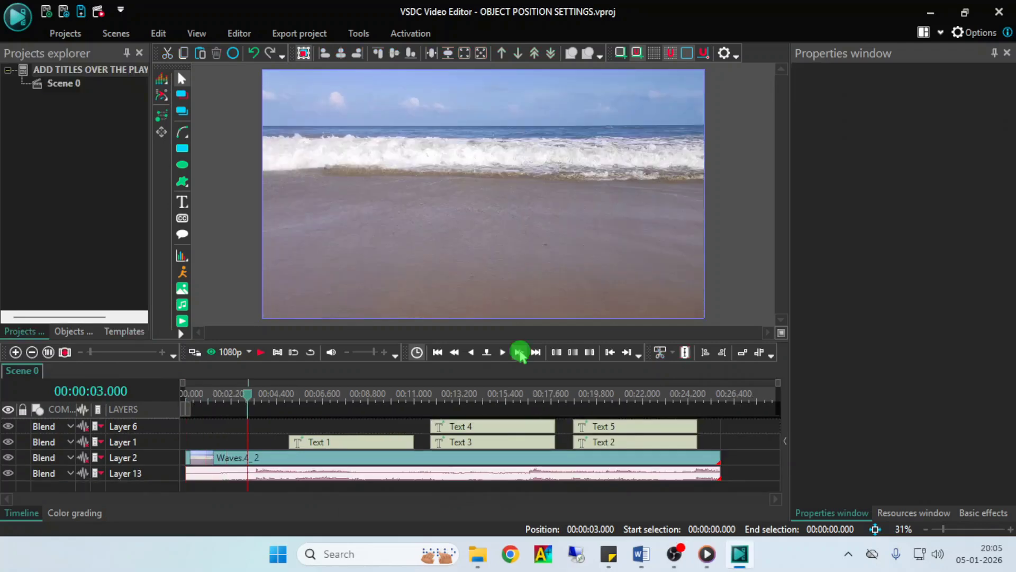
click(182, 289)
click(633, 216)
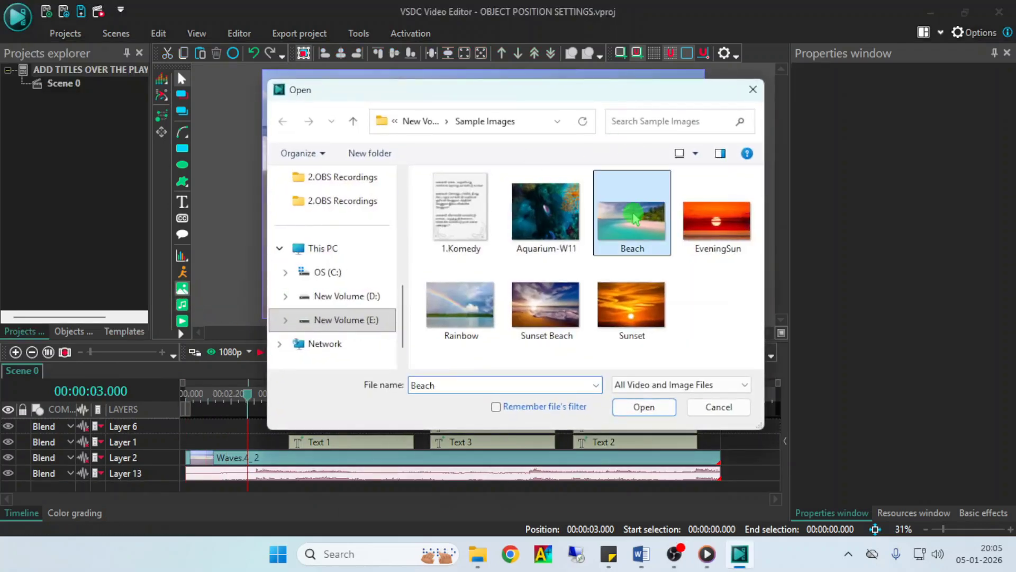
click(639, 407)
click(563, 241)
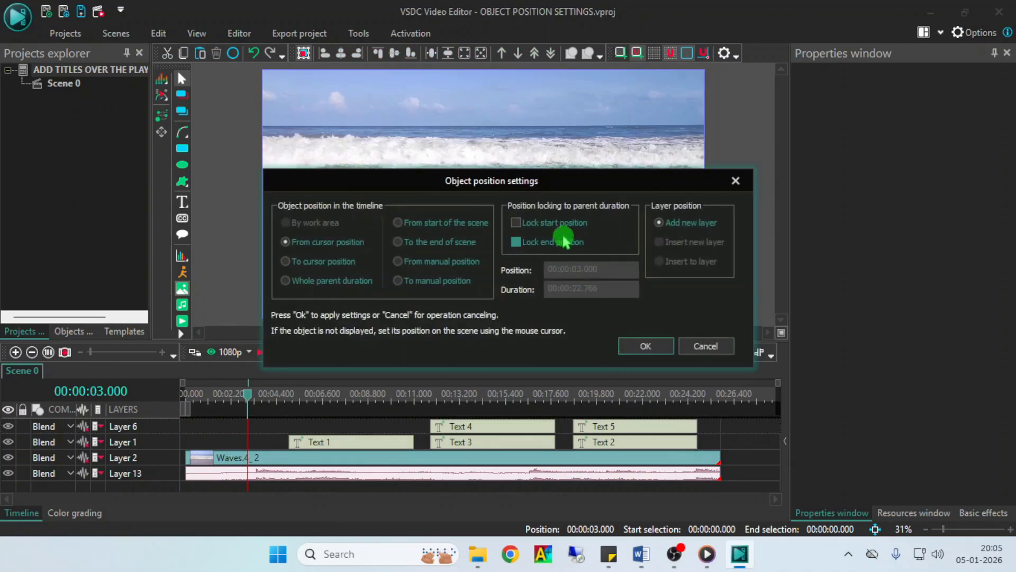
click(645, 346)
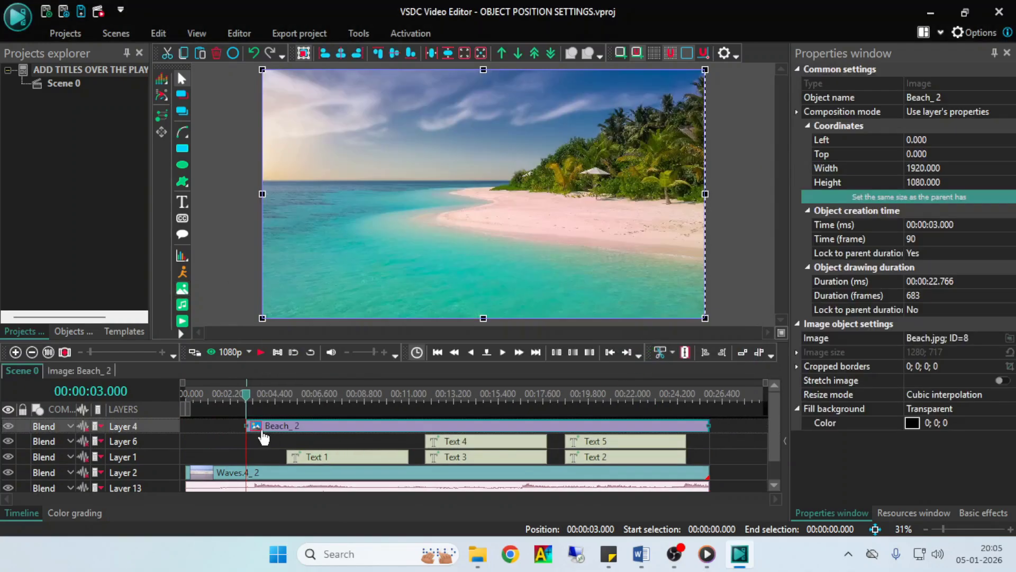
Step: Return the timeline cursor to 00:00:00.000 and delete the Beach image from the timeline
mouse_move(239, 423)
mouse_down()
mouse_move(210, 427)
mouse_move(234, 427)
mouse_up()
right_click(336, 423)
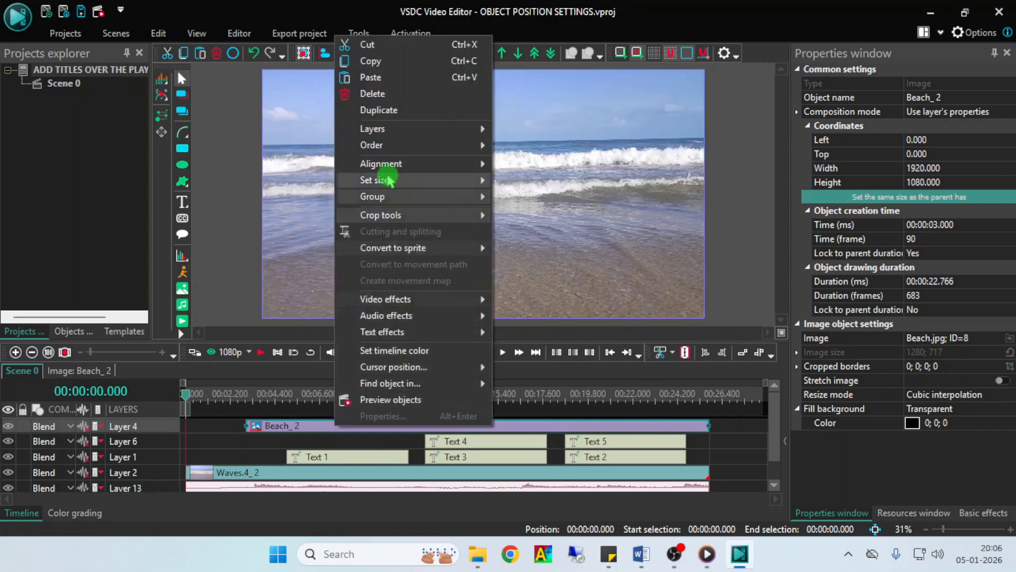
click(373, 94)
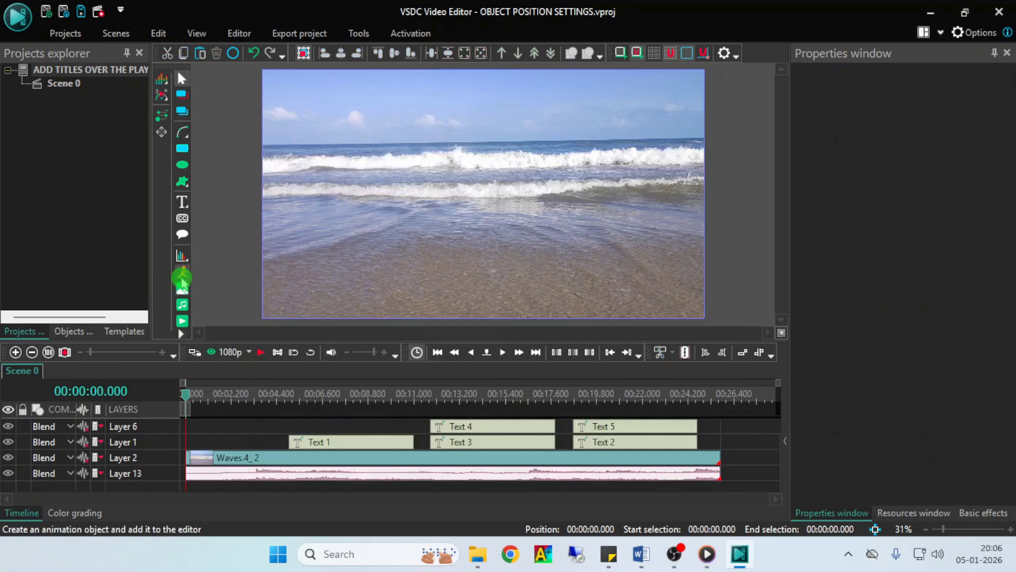
Step: Insert the Beach image on a new layer from the cursor position at 00:00:00.000, with neither start nor end position locked
click(182, 289)
click(656, 212)
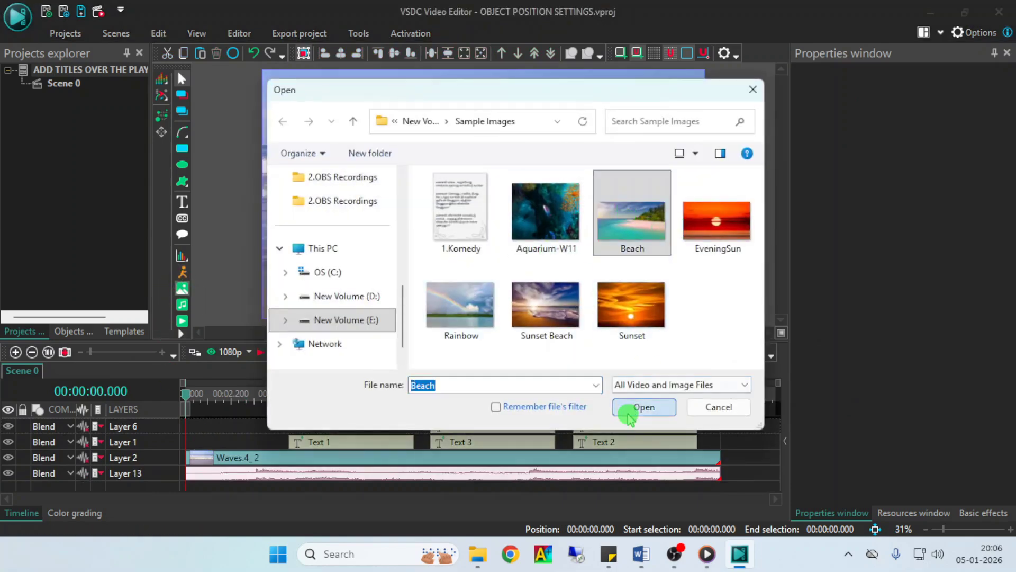
click(644, 408)
click(644, 345)
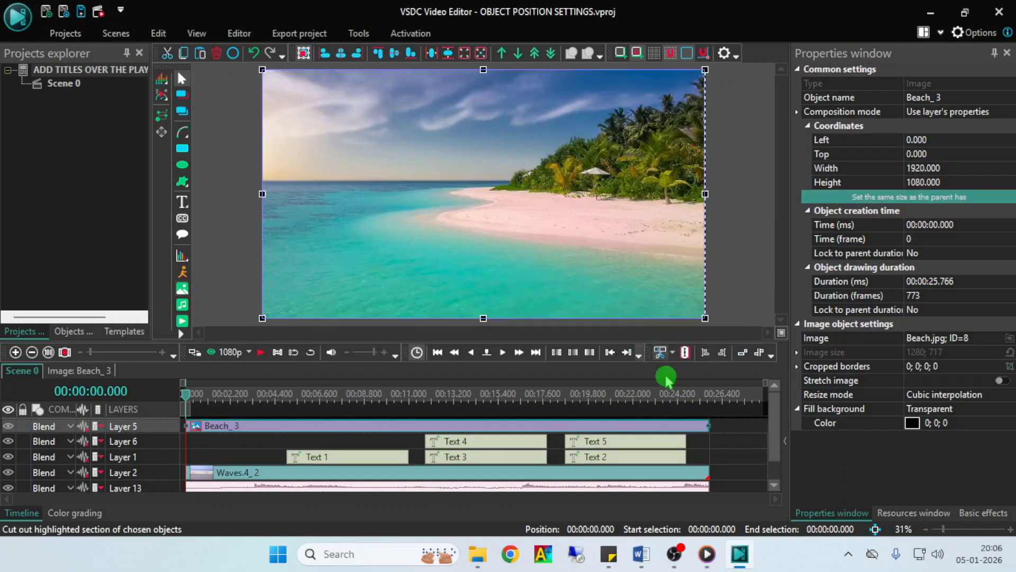
Step: Set the object creation time of the Waves video under the unlocked Beach image to 00:00:05.000
click(486, 478)
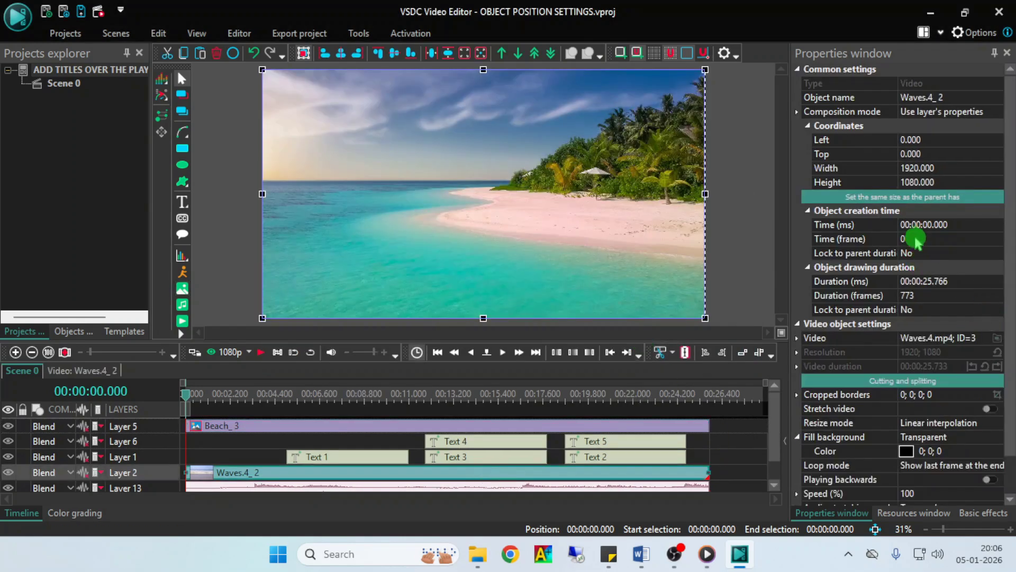
click(929, 227)
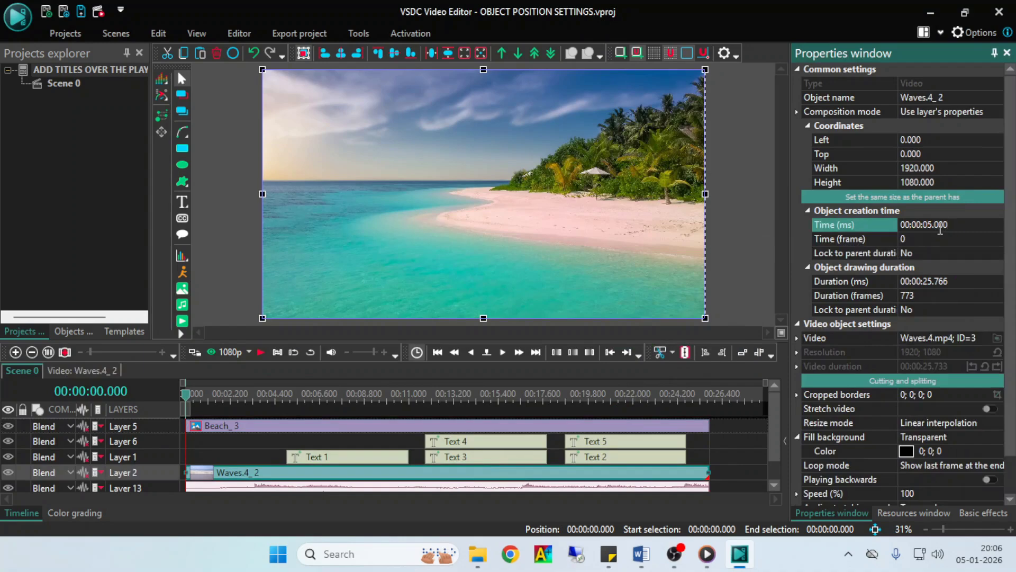
click(940, 229)
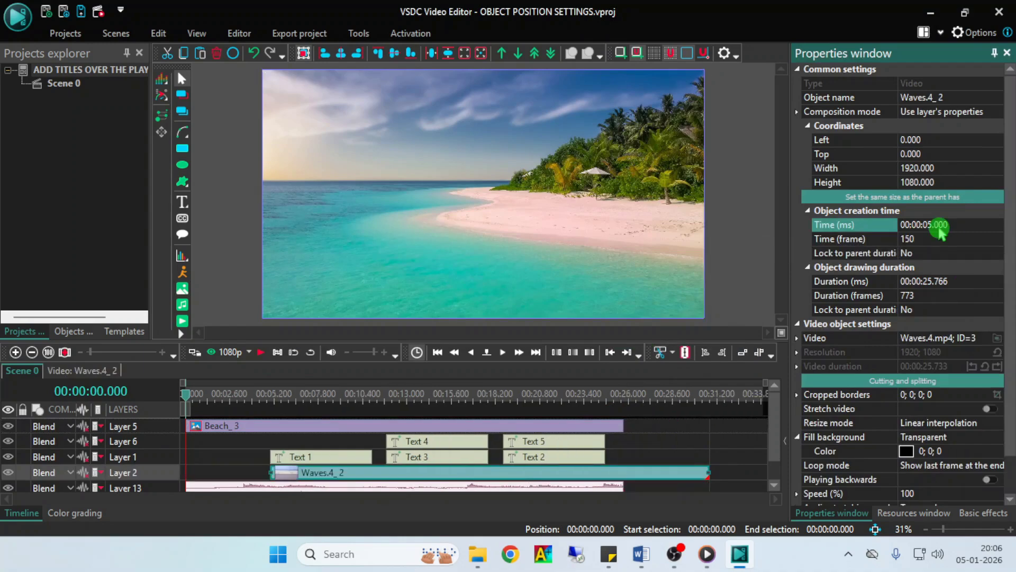
Step: Examine how the unlocked Beach image and the text objects line up with the shifted Waves video, scrubbing the timeline cursor across their ranges
click(309, 423)
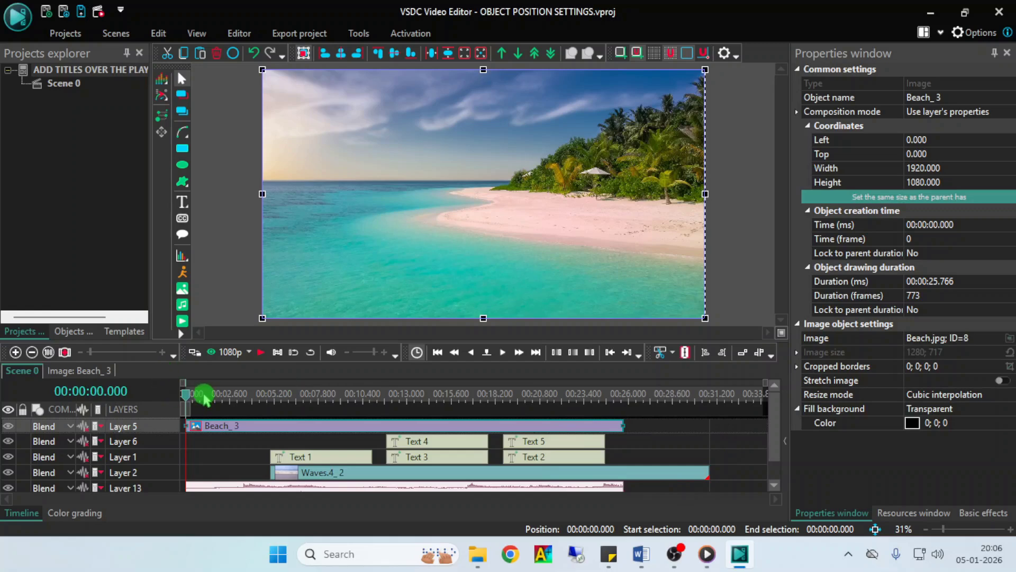
click(460, 475)
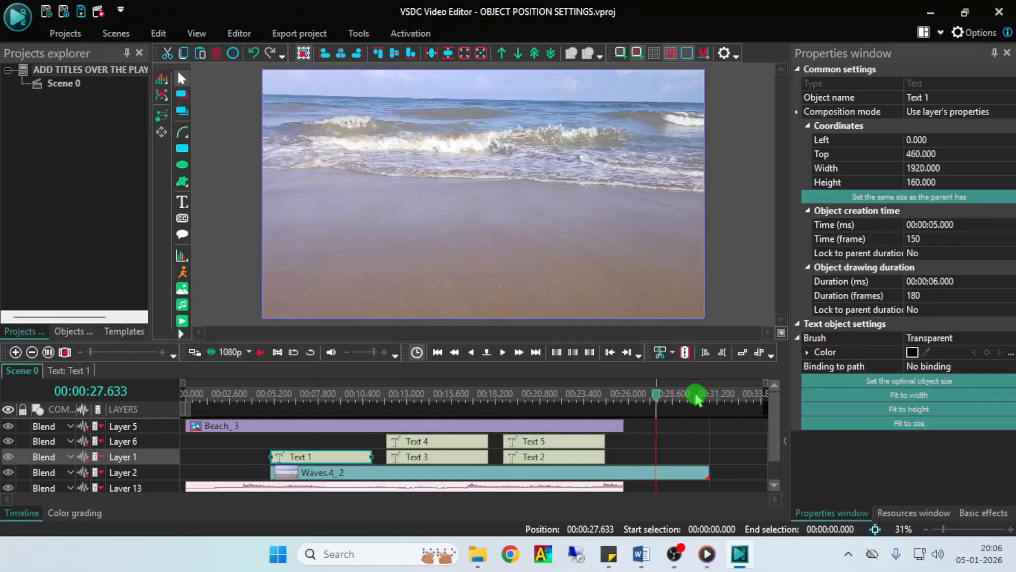
drag(696, 397, 329, 406)
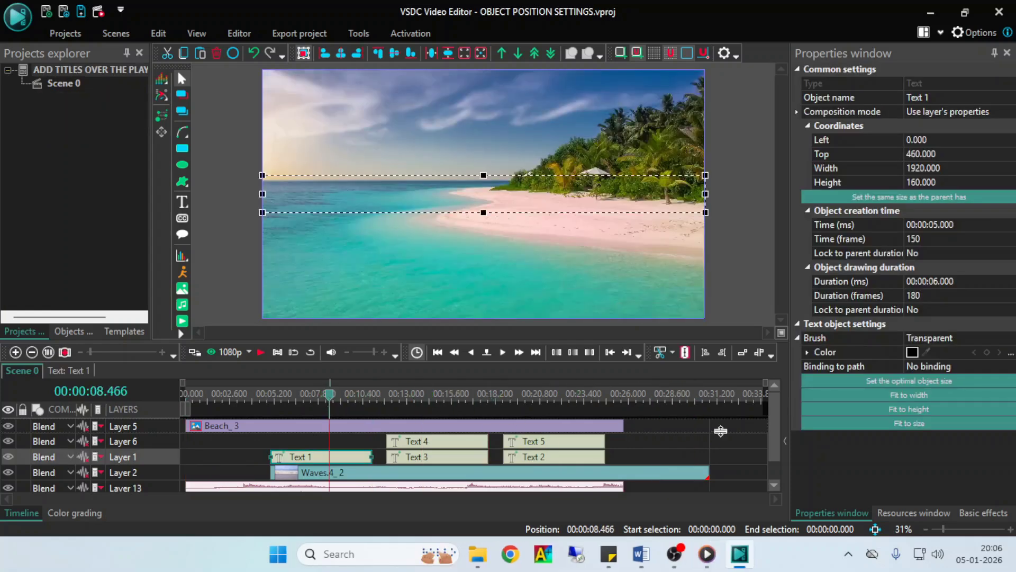
click(534, 443)
click(434, 444)
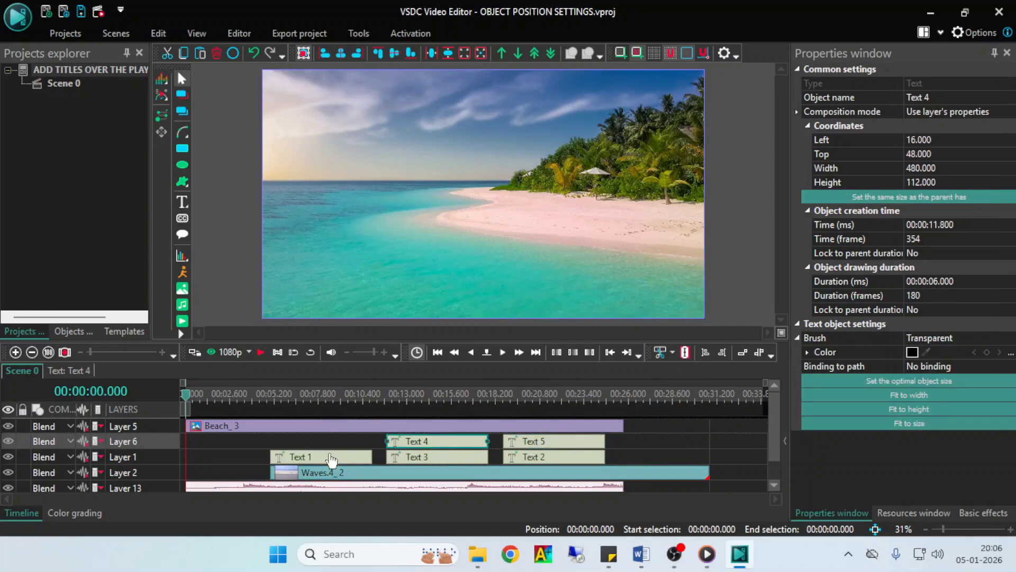
click(333, 458)
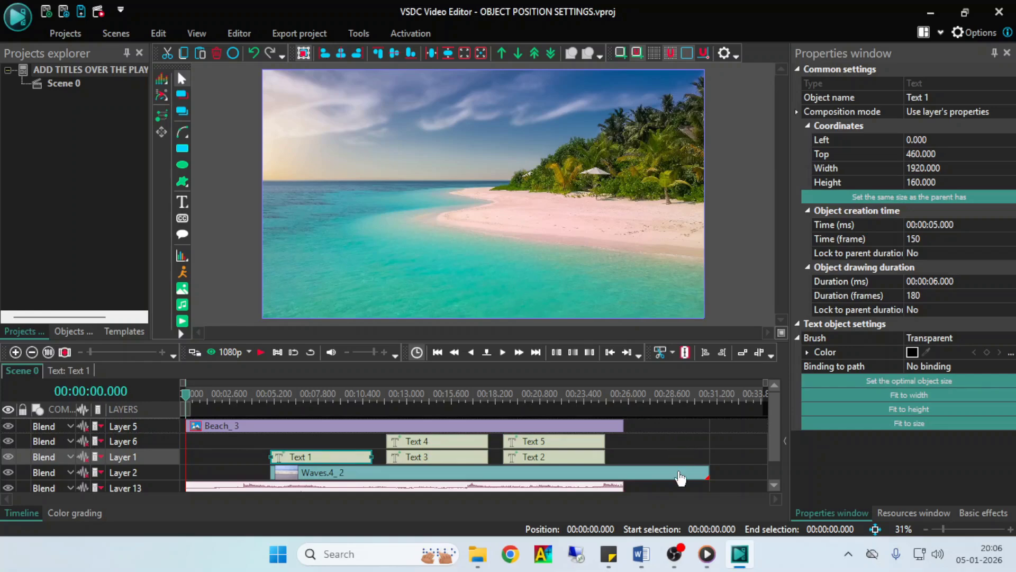
click(643, 394)
click(329, 394)
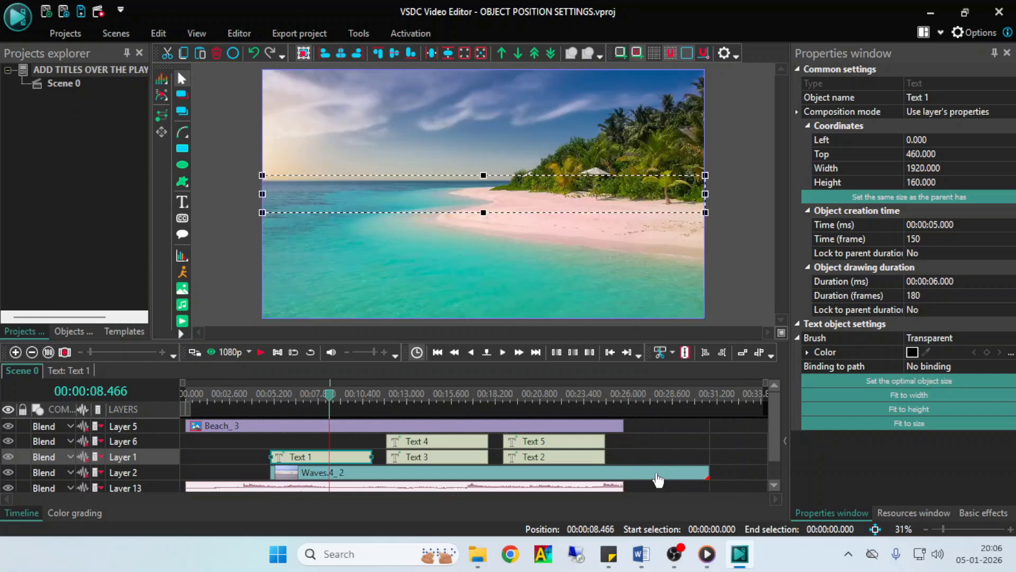
drag(659, 478, 548, 478)
click(783, 432)
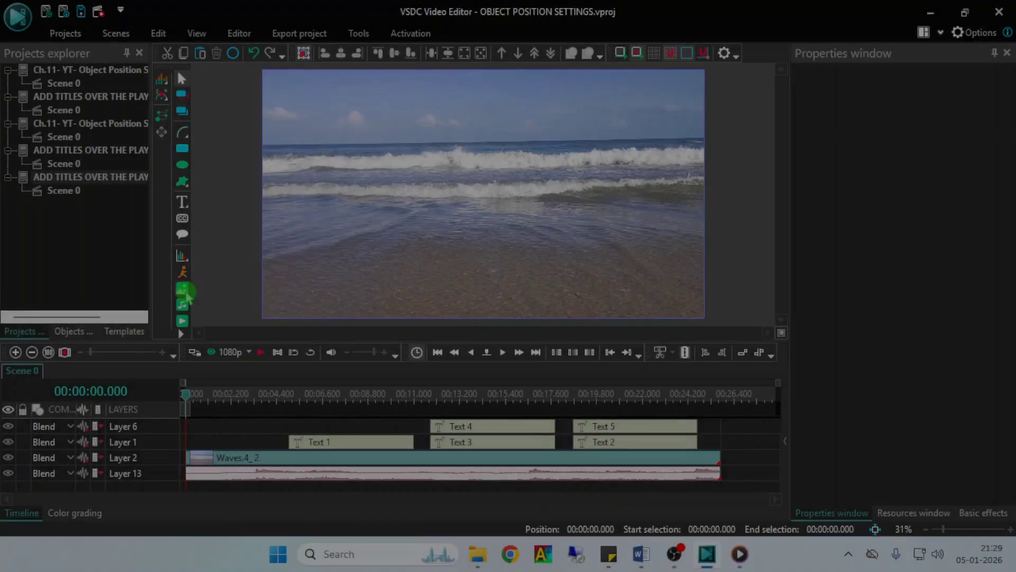
Step: Insert the Beach image on a new layer from the cursor position at 00:00:00.000, with its end position locked to the parent duration
click(183, 289)
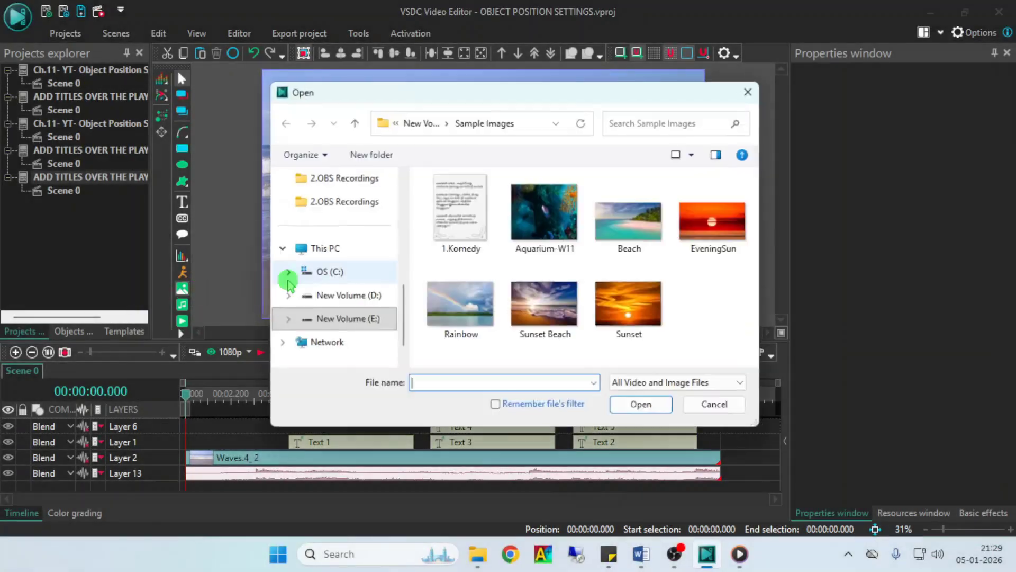
click(625, 217)
click(642, 407)
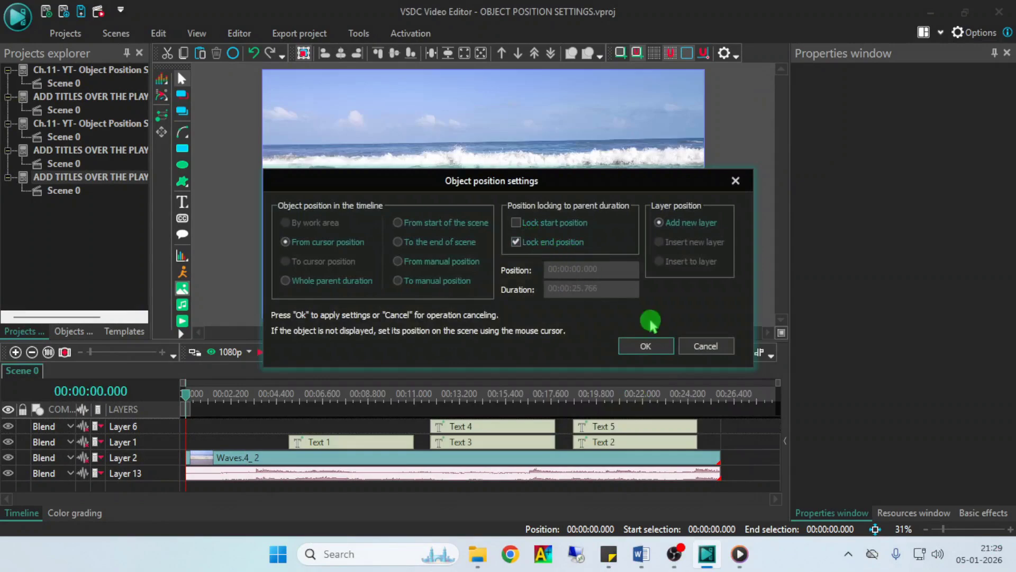
click(646, 346)
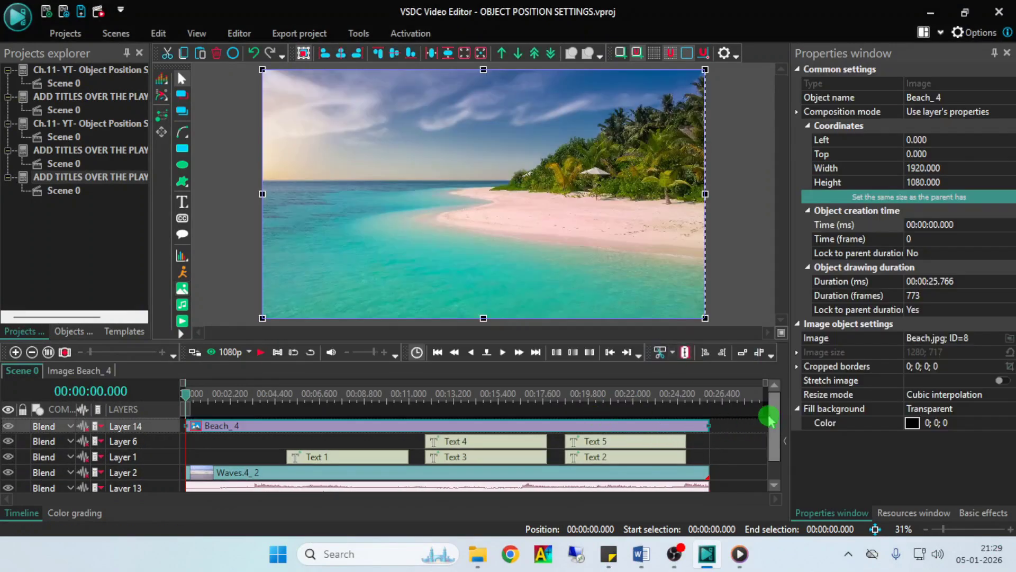
Step: Set the Waves video's object creation time to 00:00:05.000 with the end-locked Beach image on the timeline
scroll(773, 440, down, 1)
scroll(772, 439, up, 1)
click(685, 472)
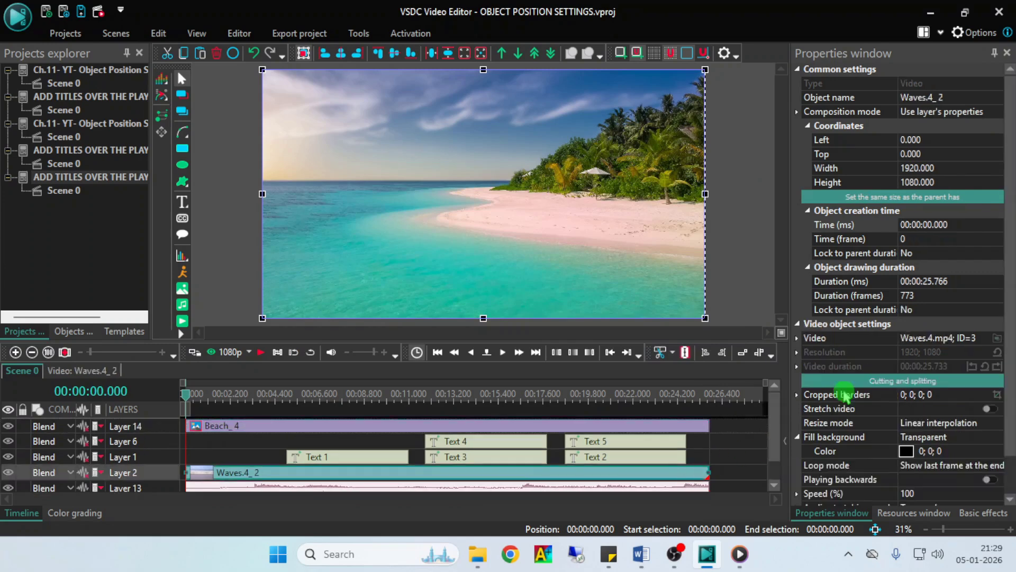
click(934, 224)
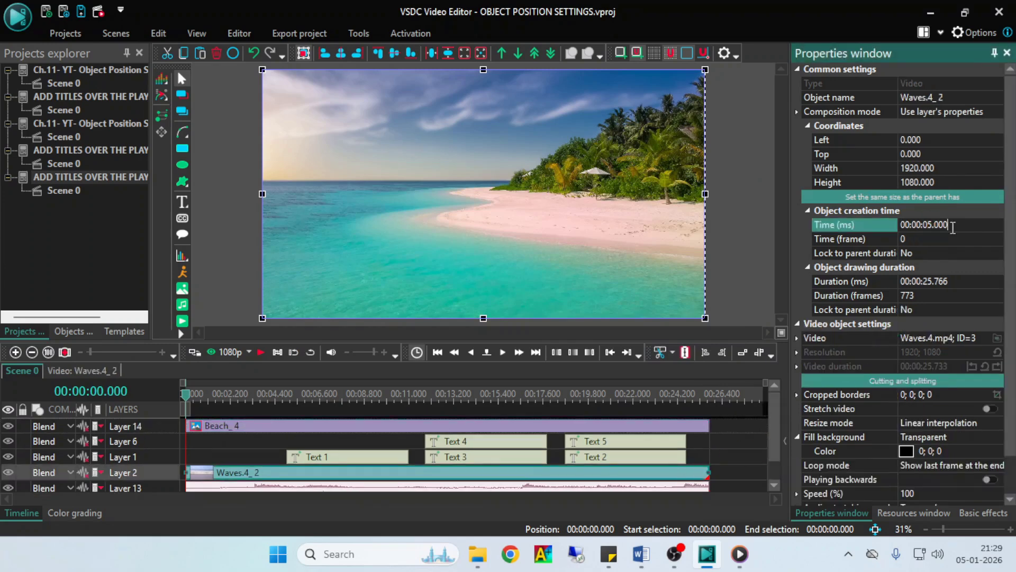
click(952, 227)
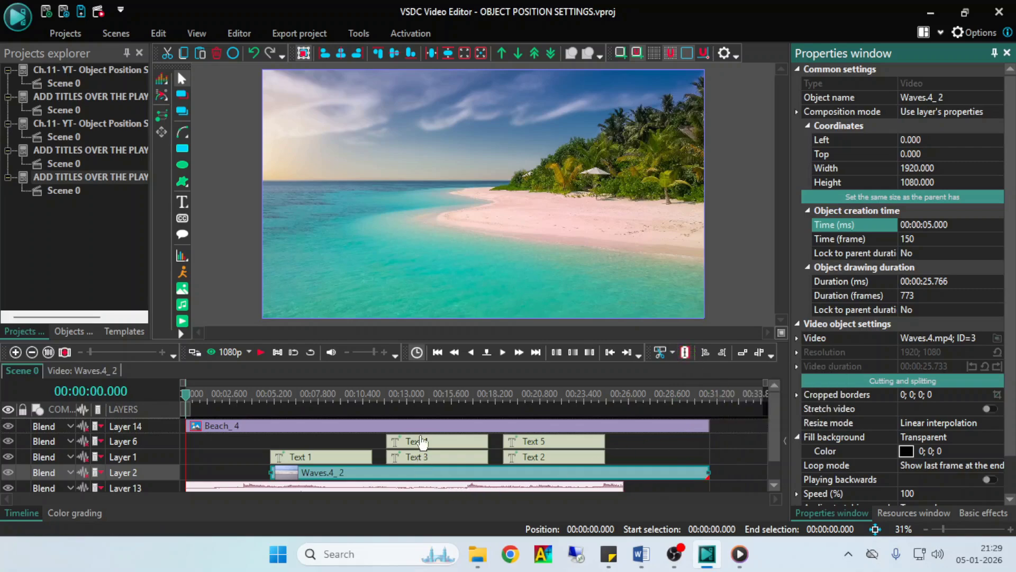
Step: Check the creation time and duration properties of the text objects on Layer 6 and Layer 1
click(422, 442)
click(534, 444)
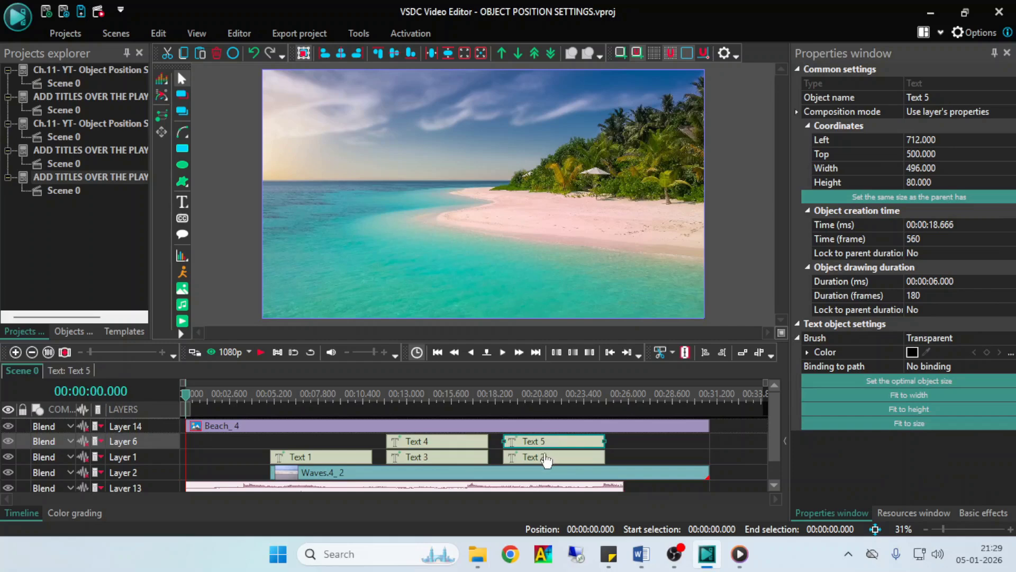
click(546, 460)
click(462, 466)
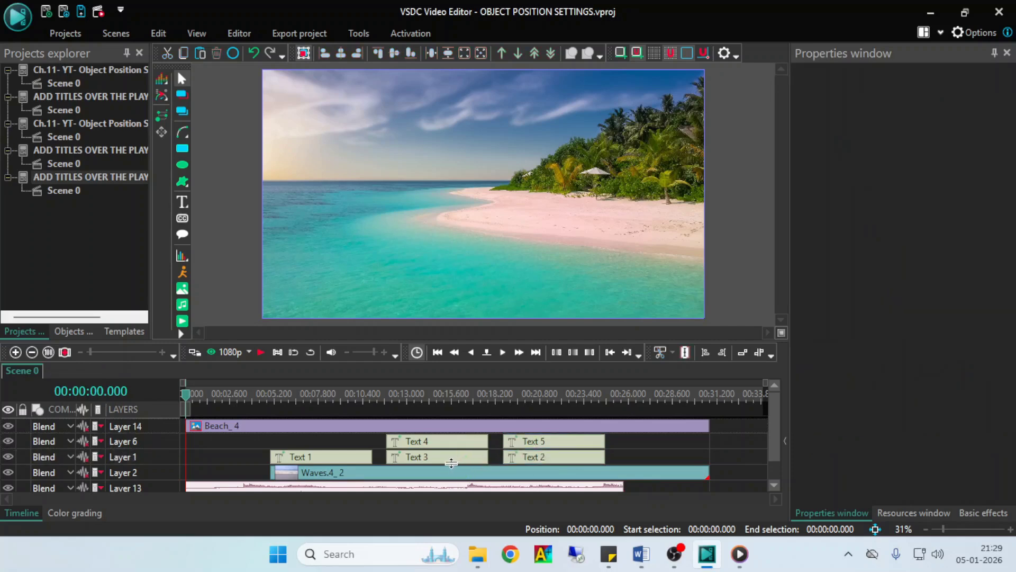
click(352, 460)
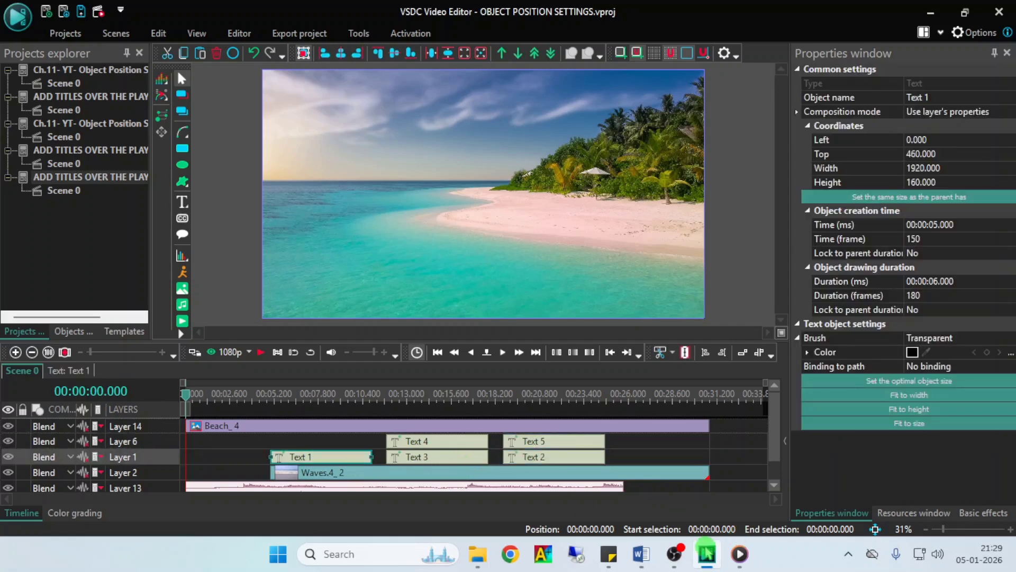